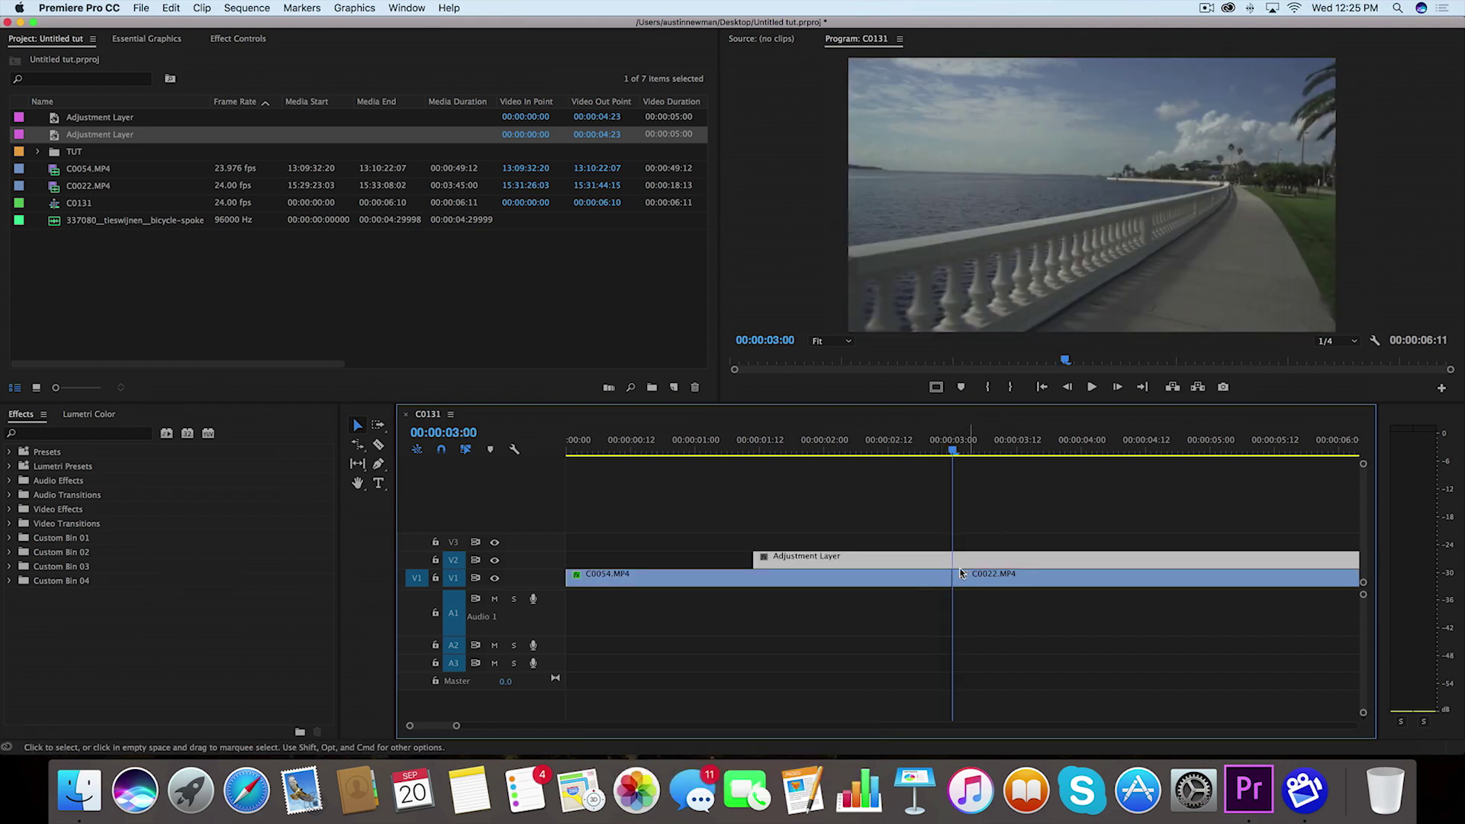
Trim the start of the adjustment layer on V2 to 00:00:02:14, ten frames before the cut between the two clips.
key(Left)
key(Left)
key(Left)
key(Left)
key(Left)
key(Left)
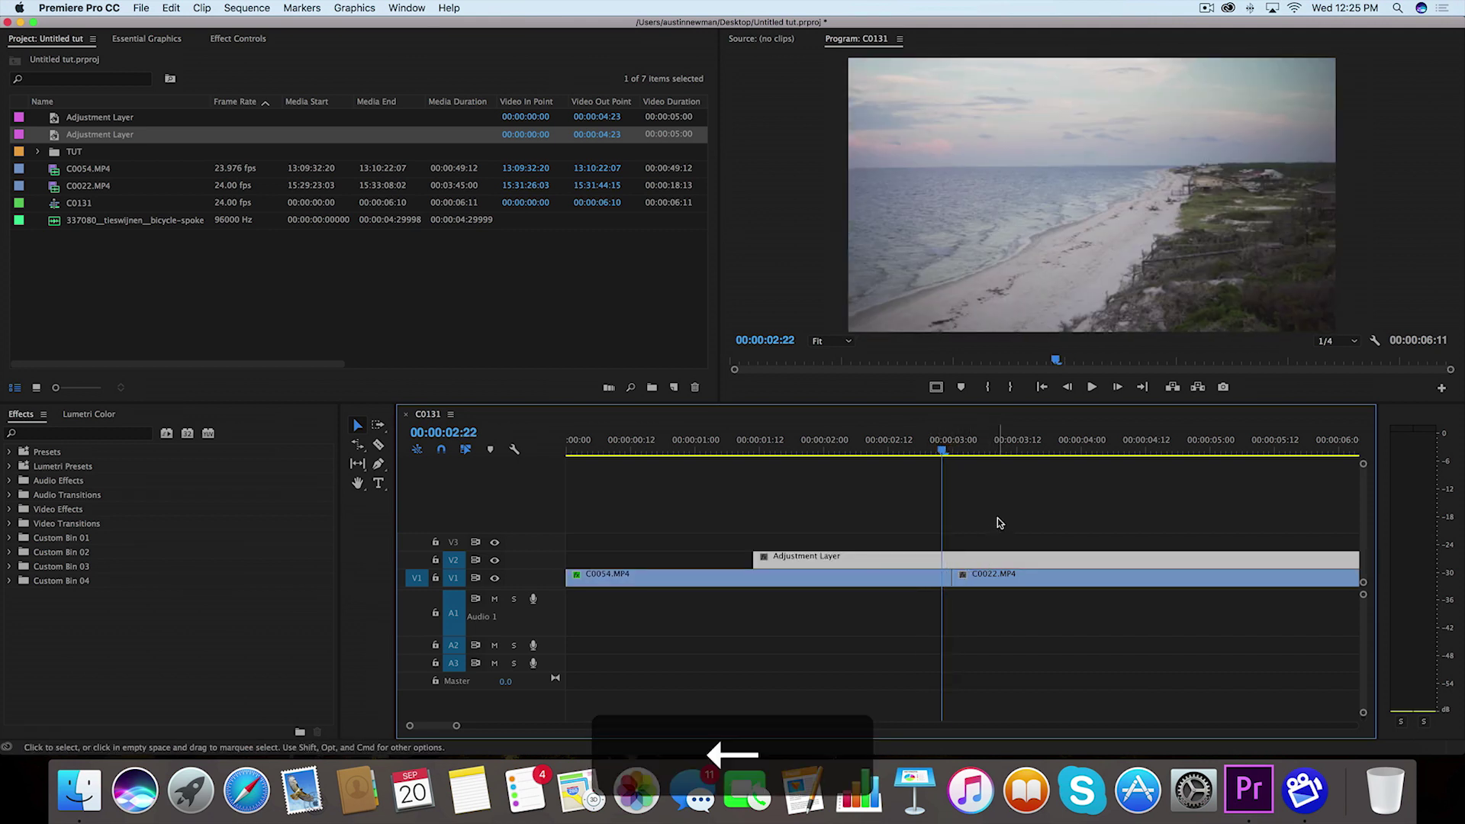
key(Left)
key(Left)
key(Left)
key(Left)
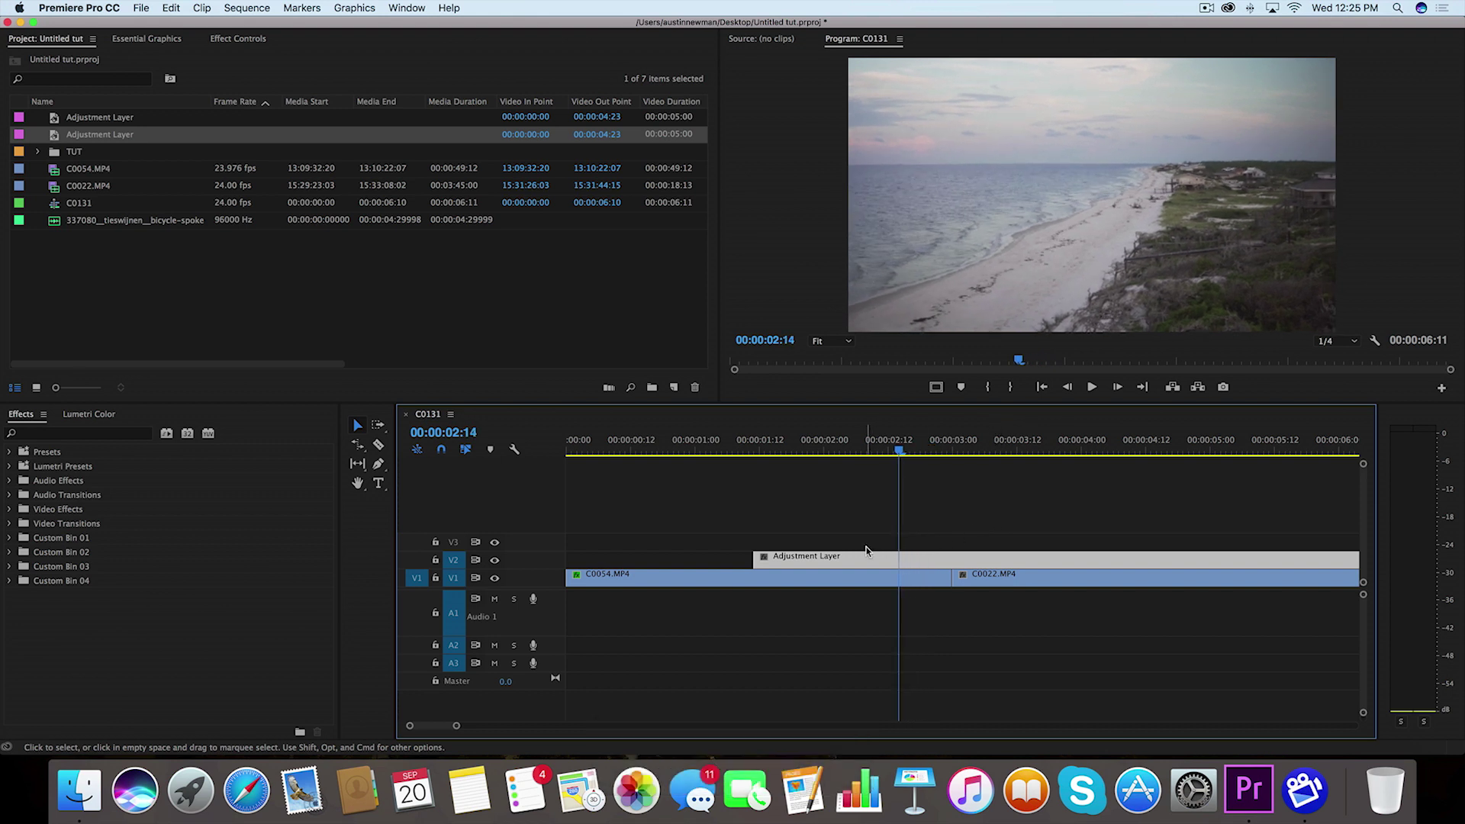
drag(761, 556, 905, 559)
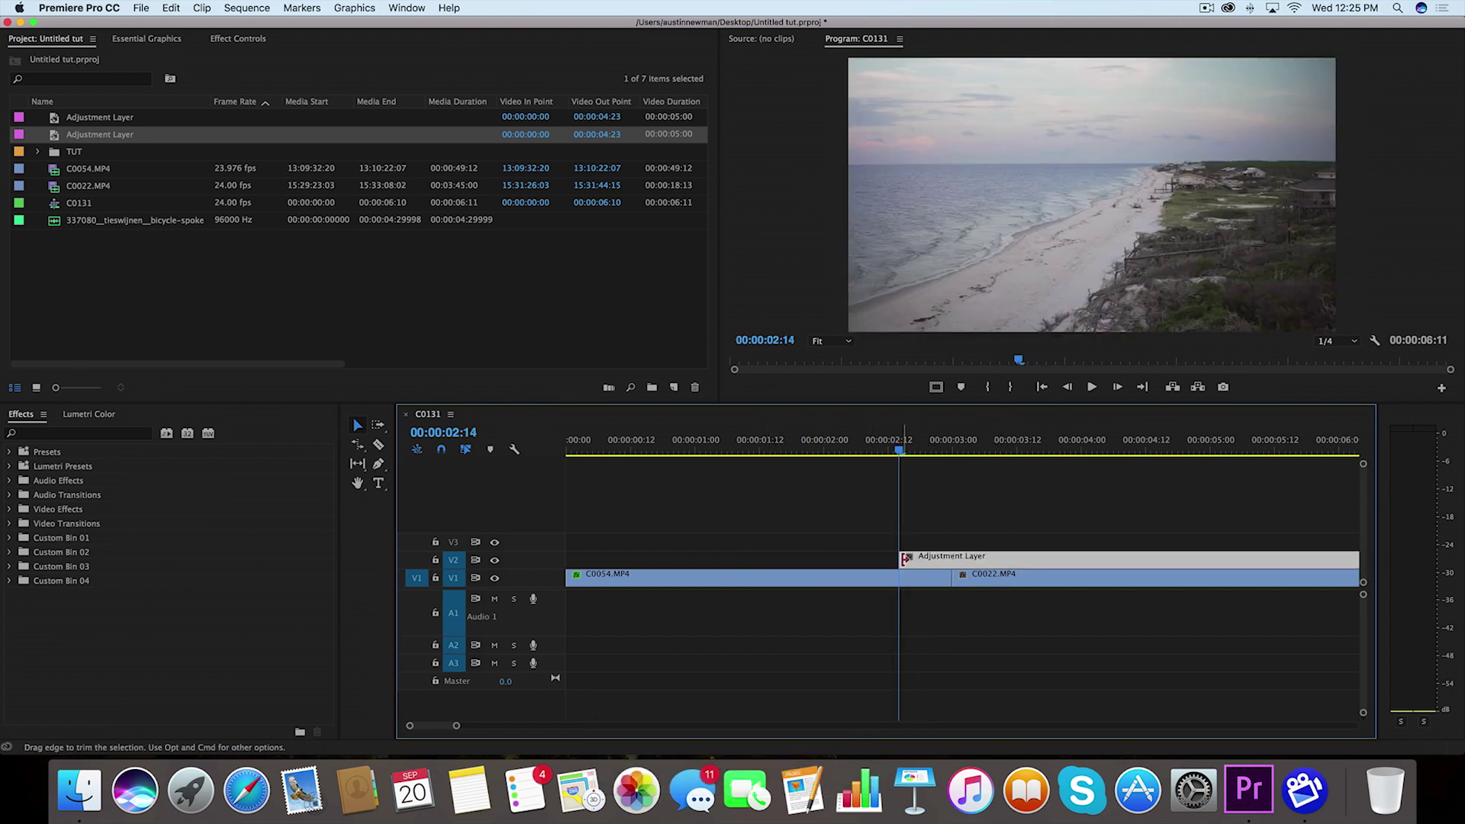
Split the adjustment layer at 00:00:03:10, ten frames after the cut, and delete the part after the split.
key(Down)
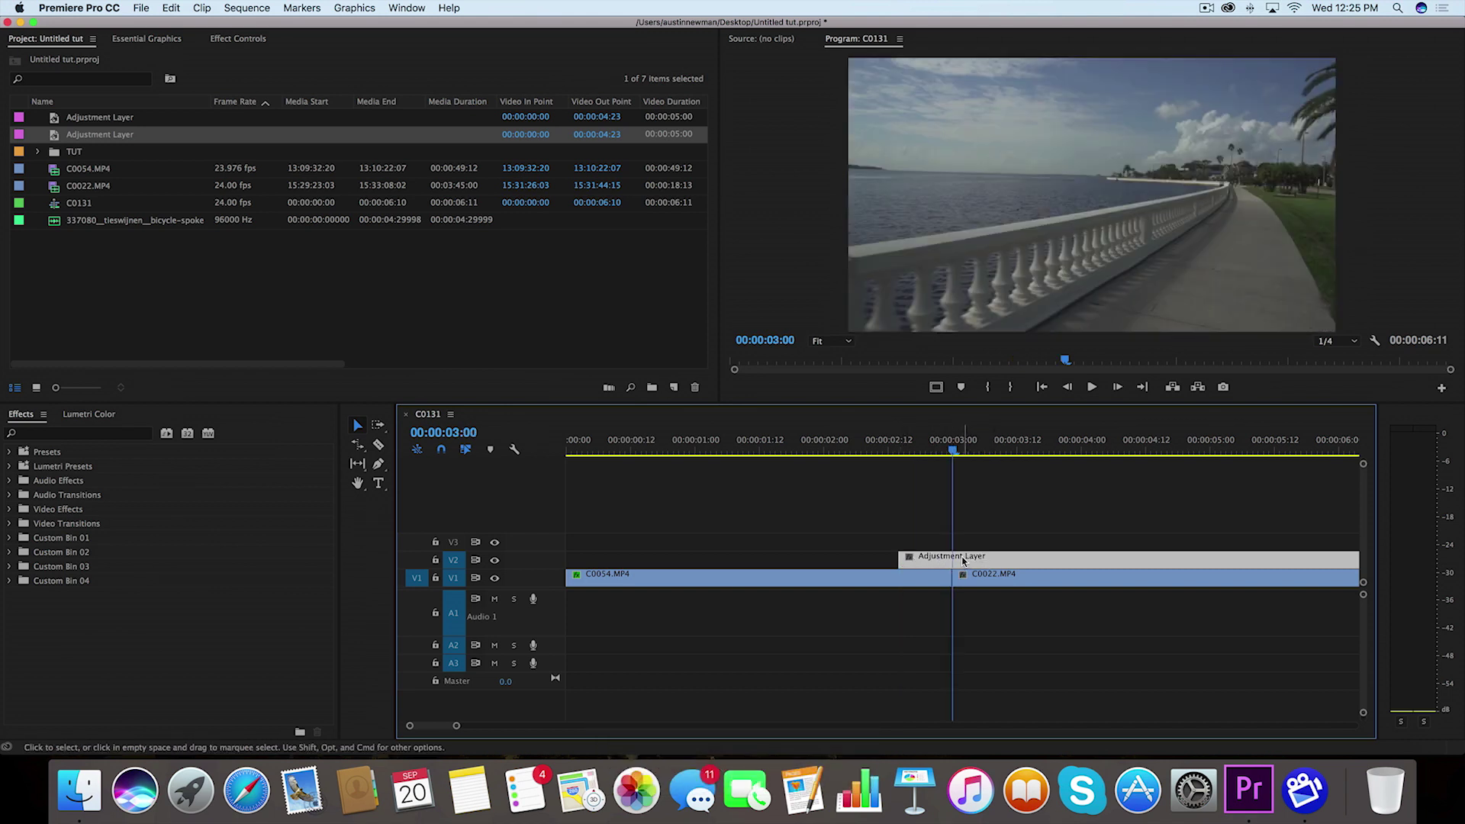
key(Right)
key(Right)
key(Right)
key(Right)
key(Right)
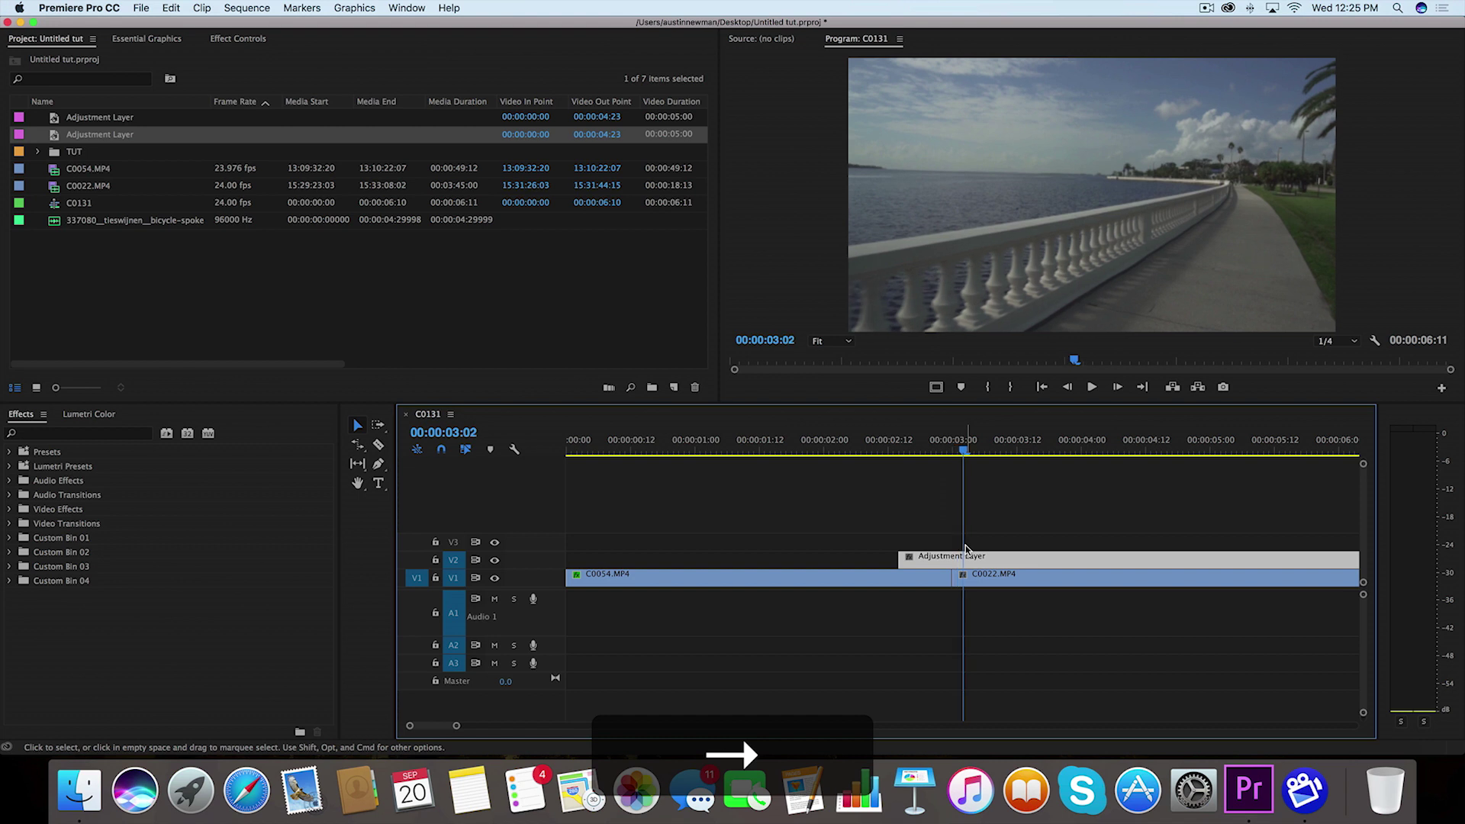
key(Right)
key(Right)
key(Right)
key(Right)
key(Right)
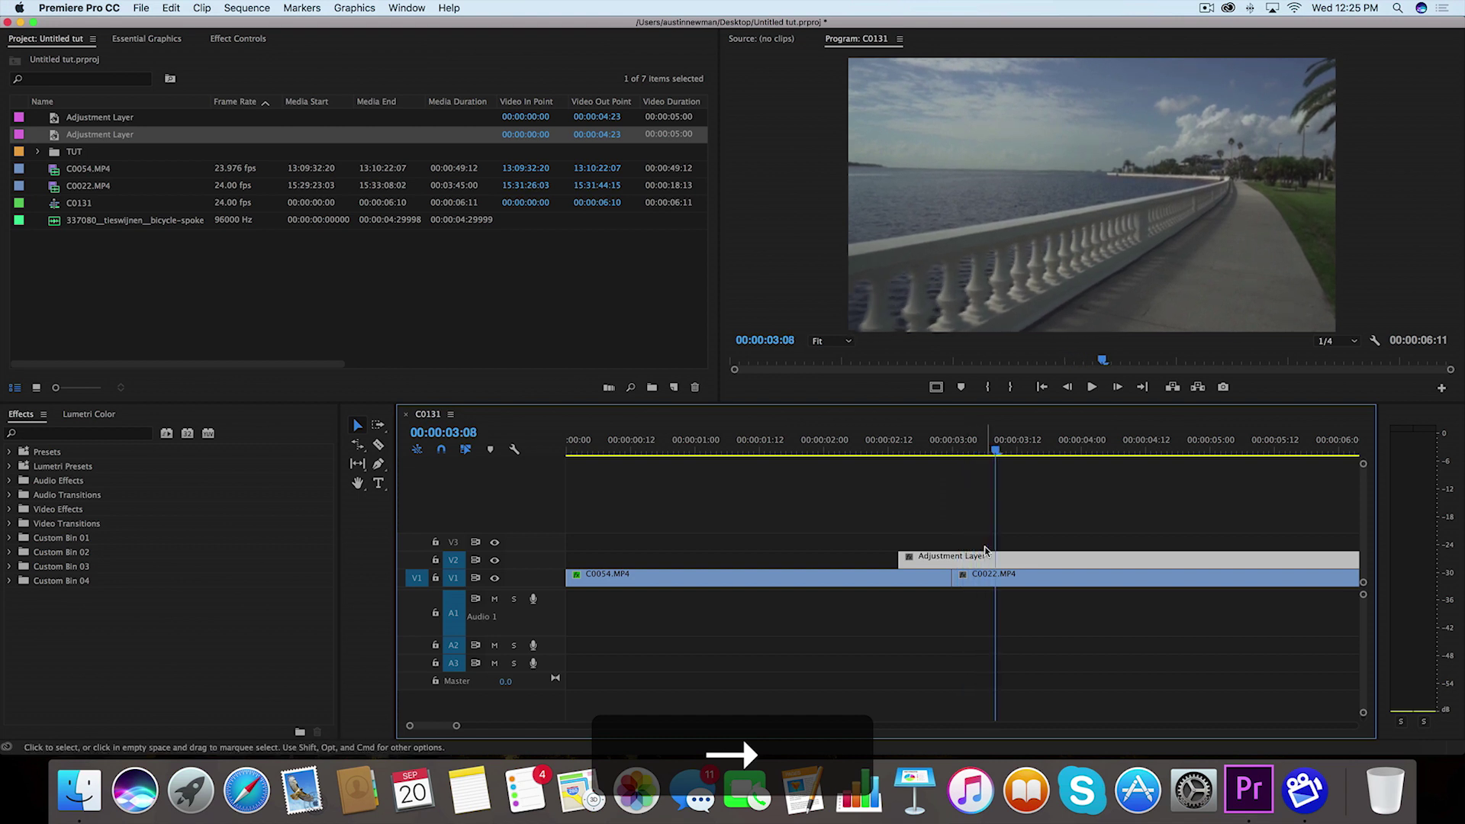
key(c)
click(1005, 557)
key(v)
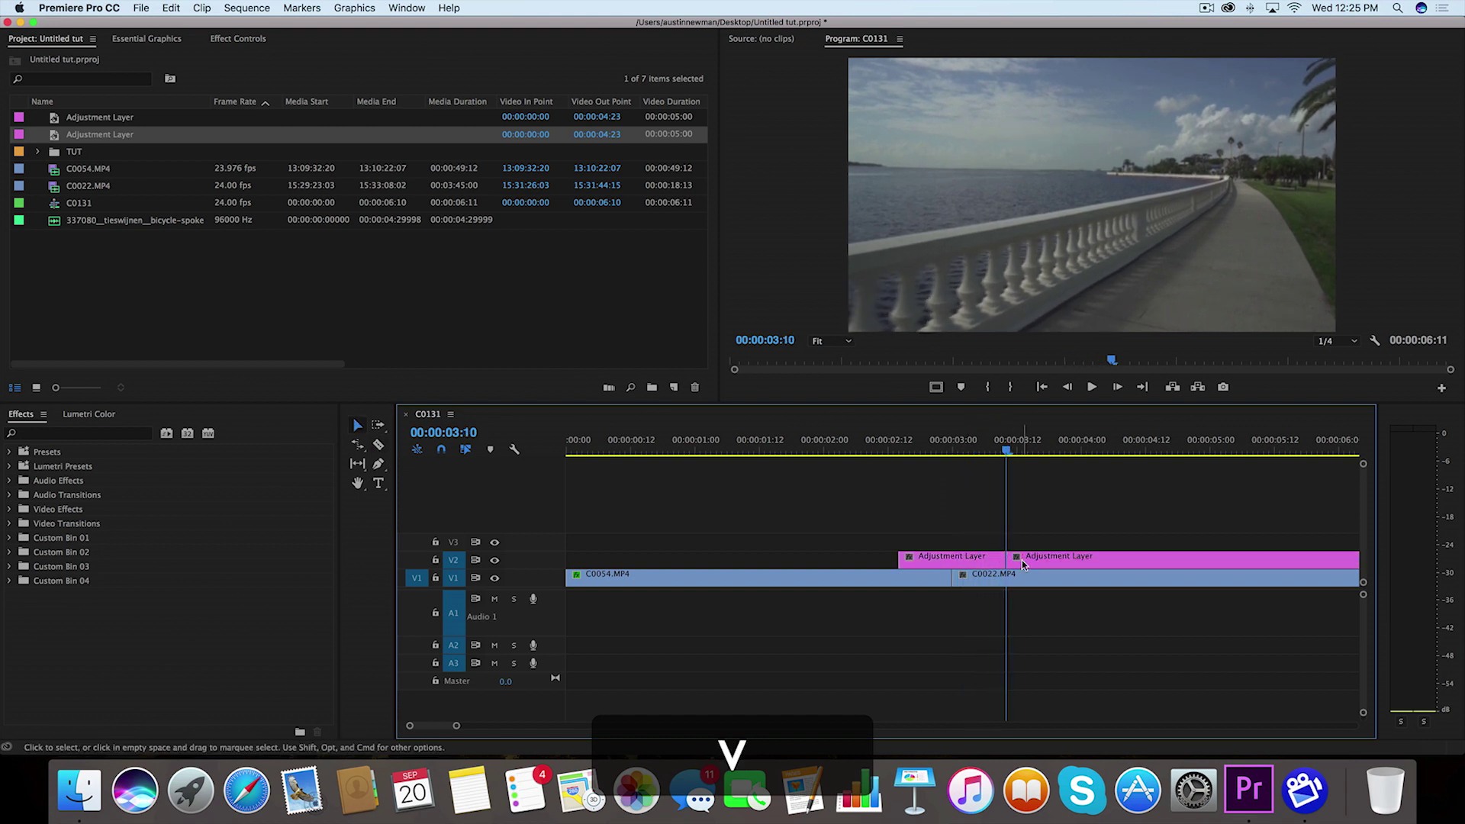
click(1022, 559)
key(BackSpace)
click(946, 557)
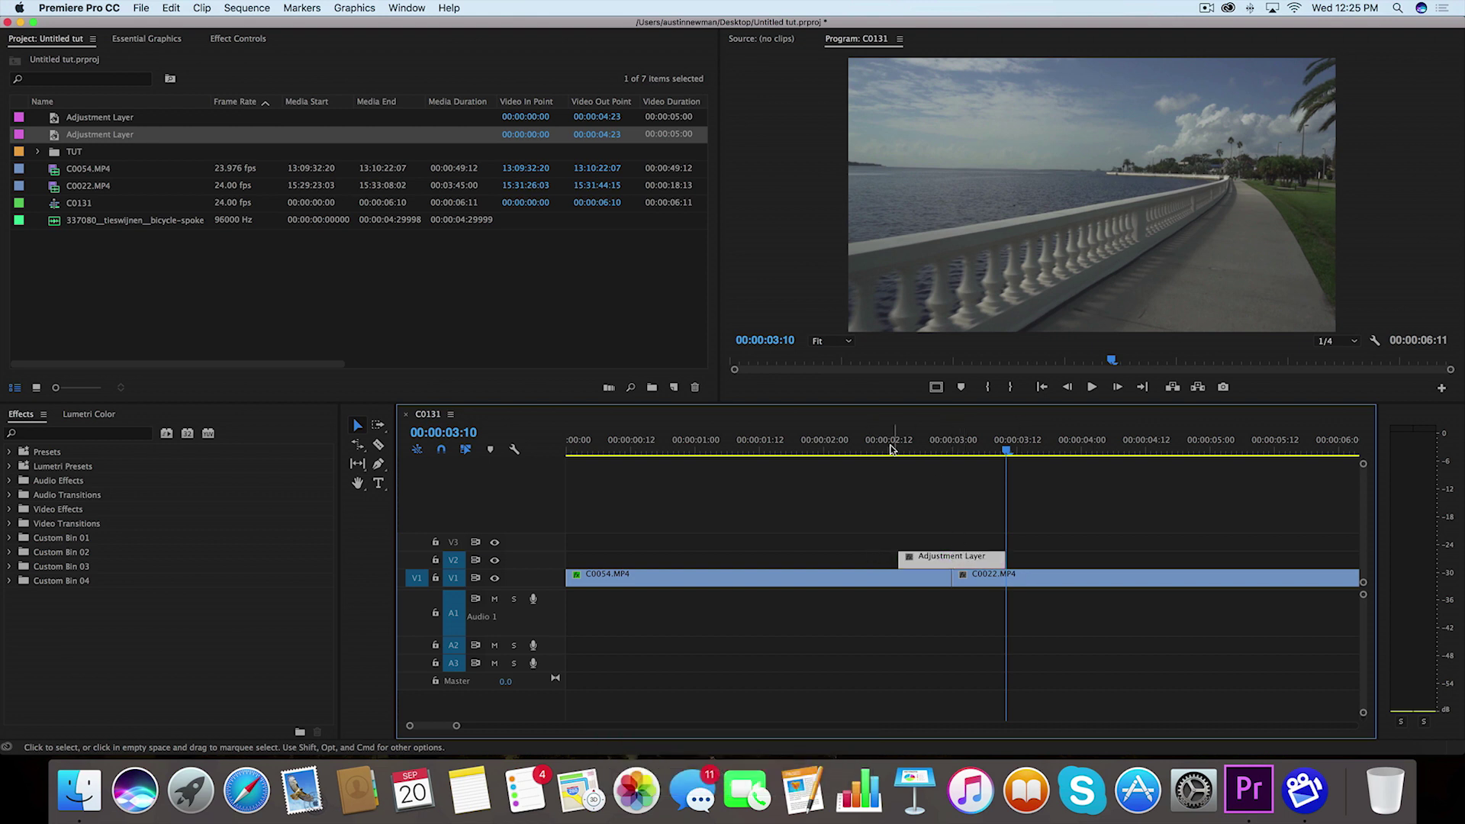
Find the Cross Dissolve transition and apply it at the cut between C0054.MP4 and C0022.MP4.
click(95, 435)
text(cross)
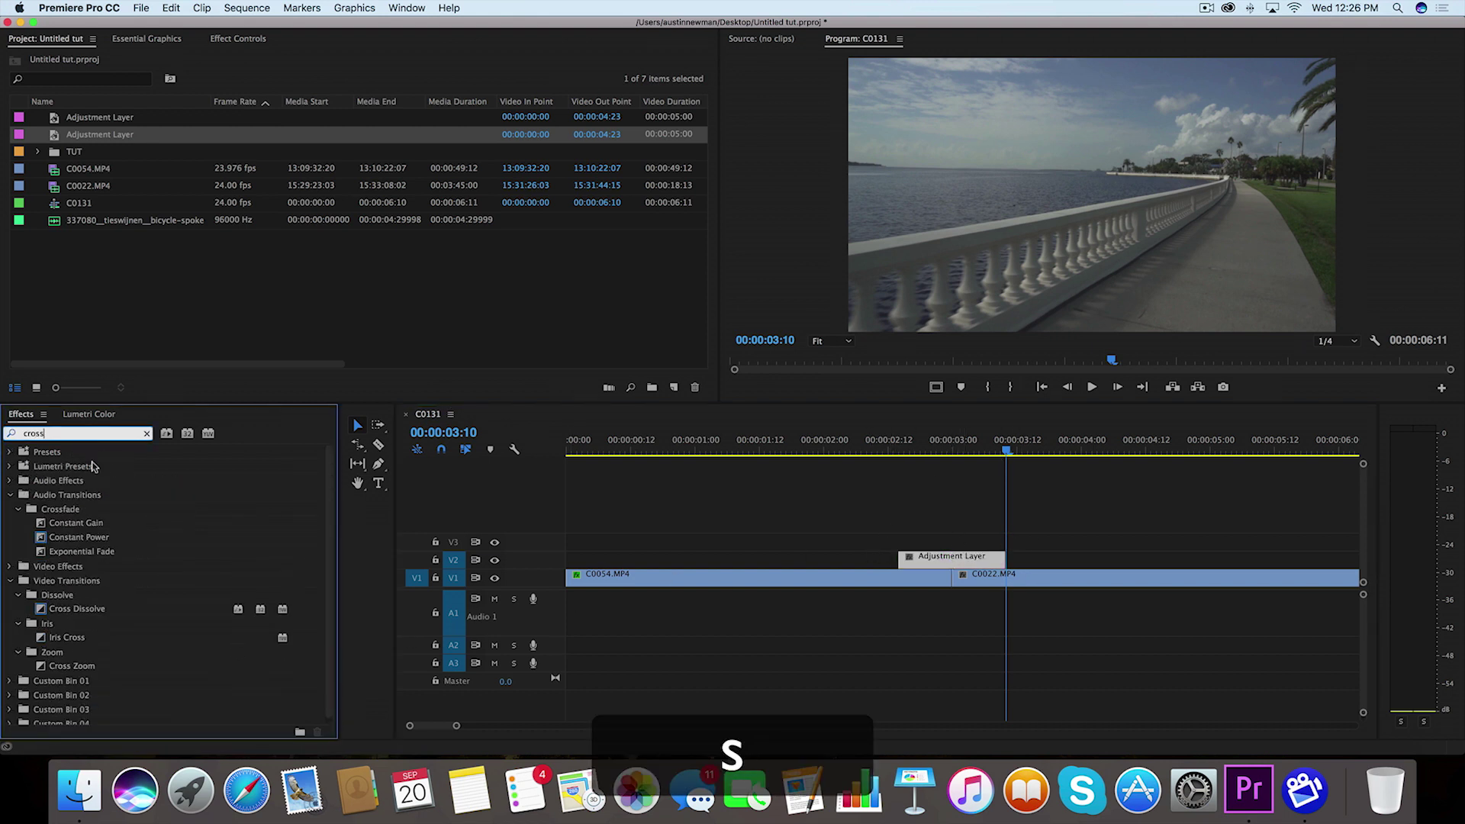
drag(44, 615, 940, 578)
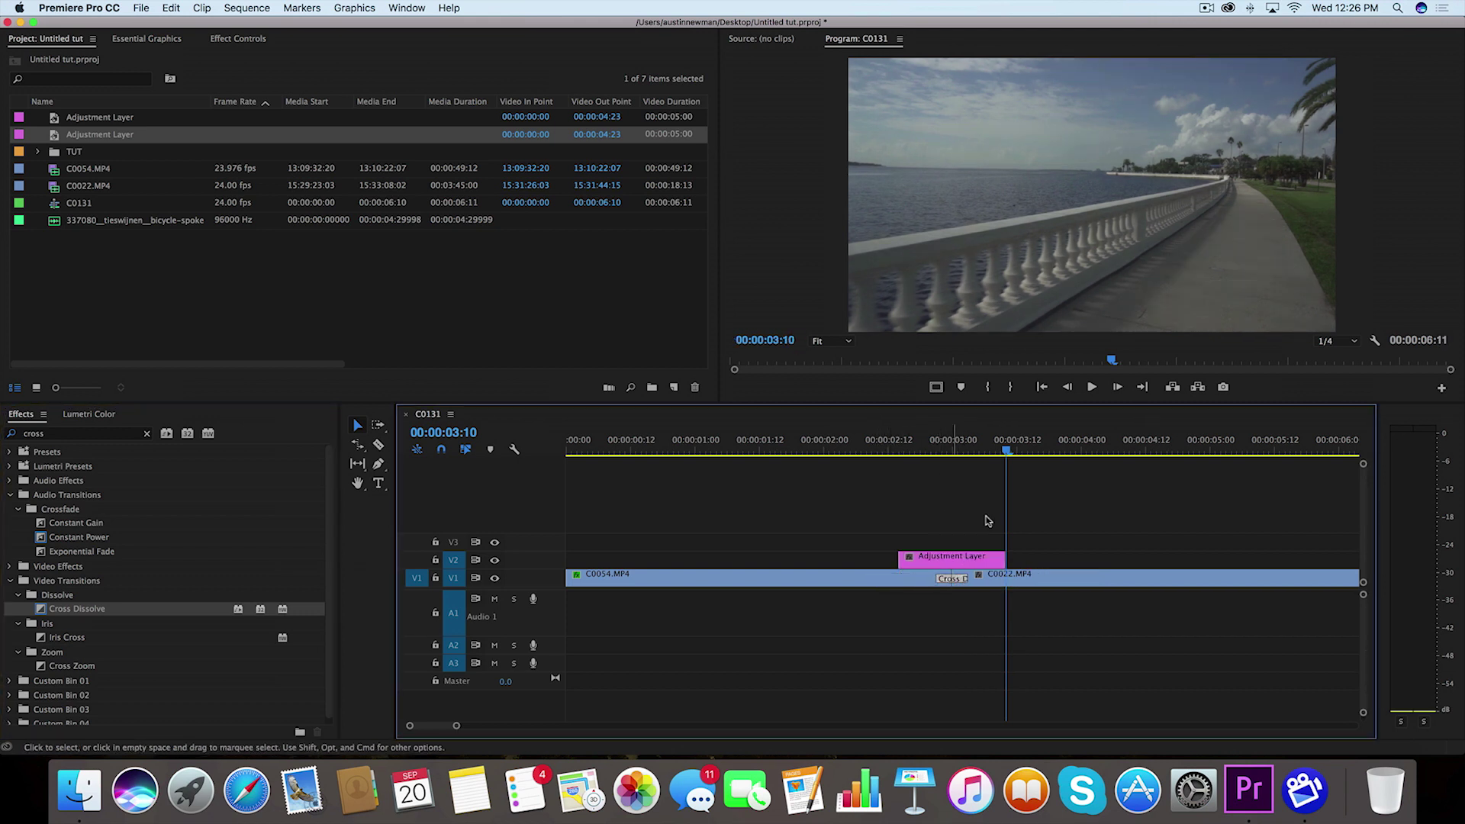
Position the playhead at the adjustment layer's start, 00:00:02:14, and apply the Offset effect to the layer.
click(945, 455)
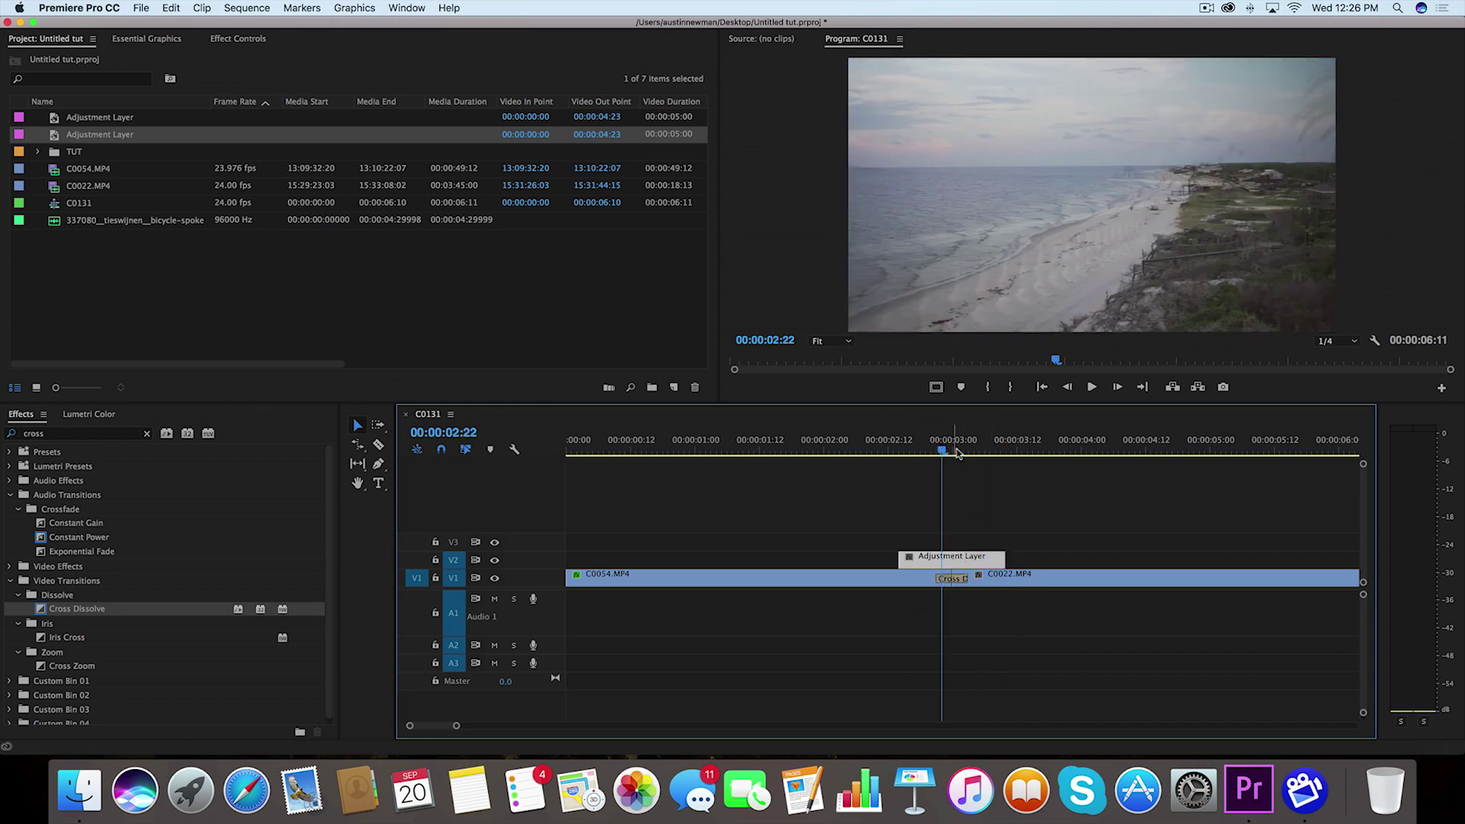
mouse_move(932, 451)
mouse_down()
mouse_move(1000, 451)
mouse_move(903, 451)
mouse_up()
click(1040, 388)
click(937, 567)
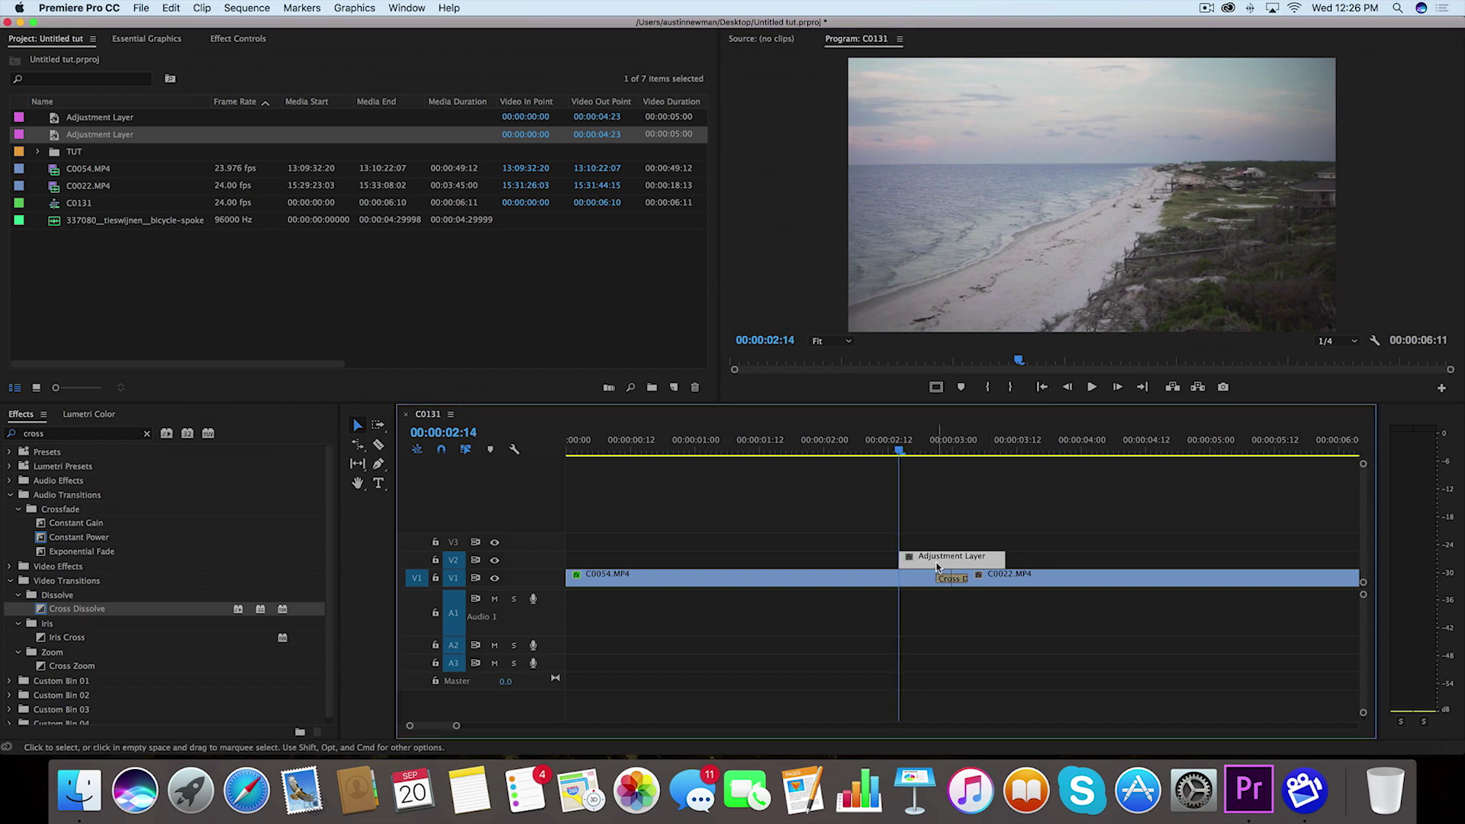
click(147, 434)
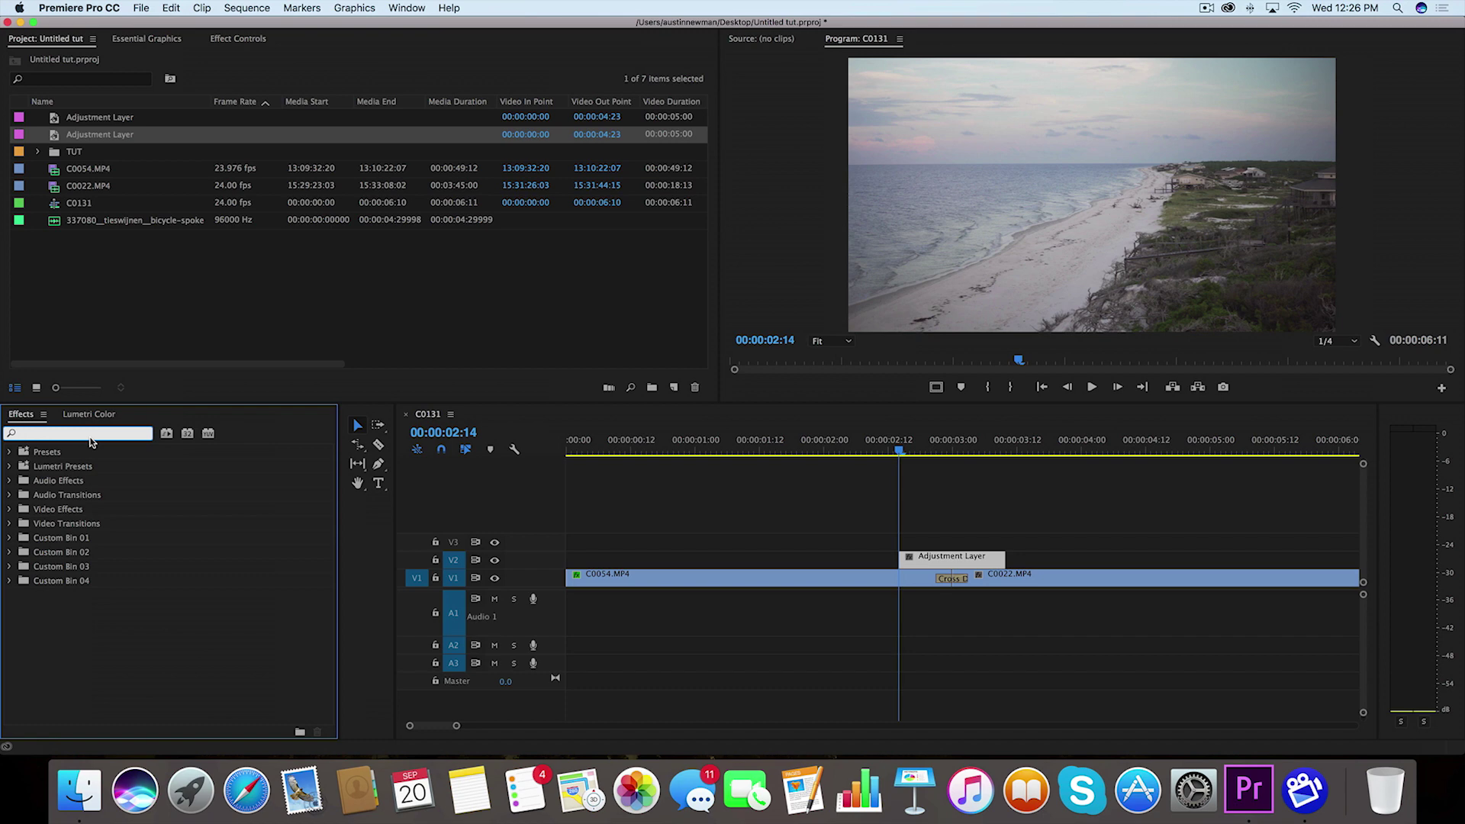
text(offse)
drag(61, 537, 938, 561)
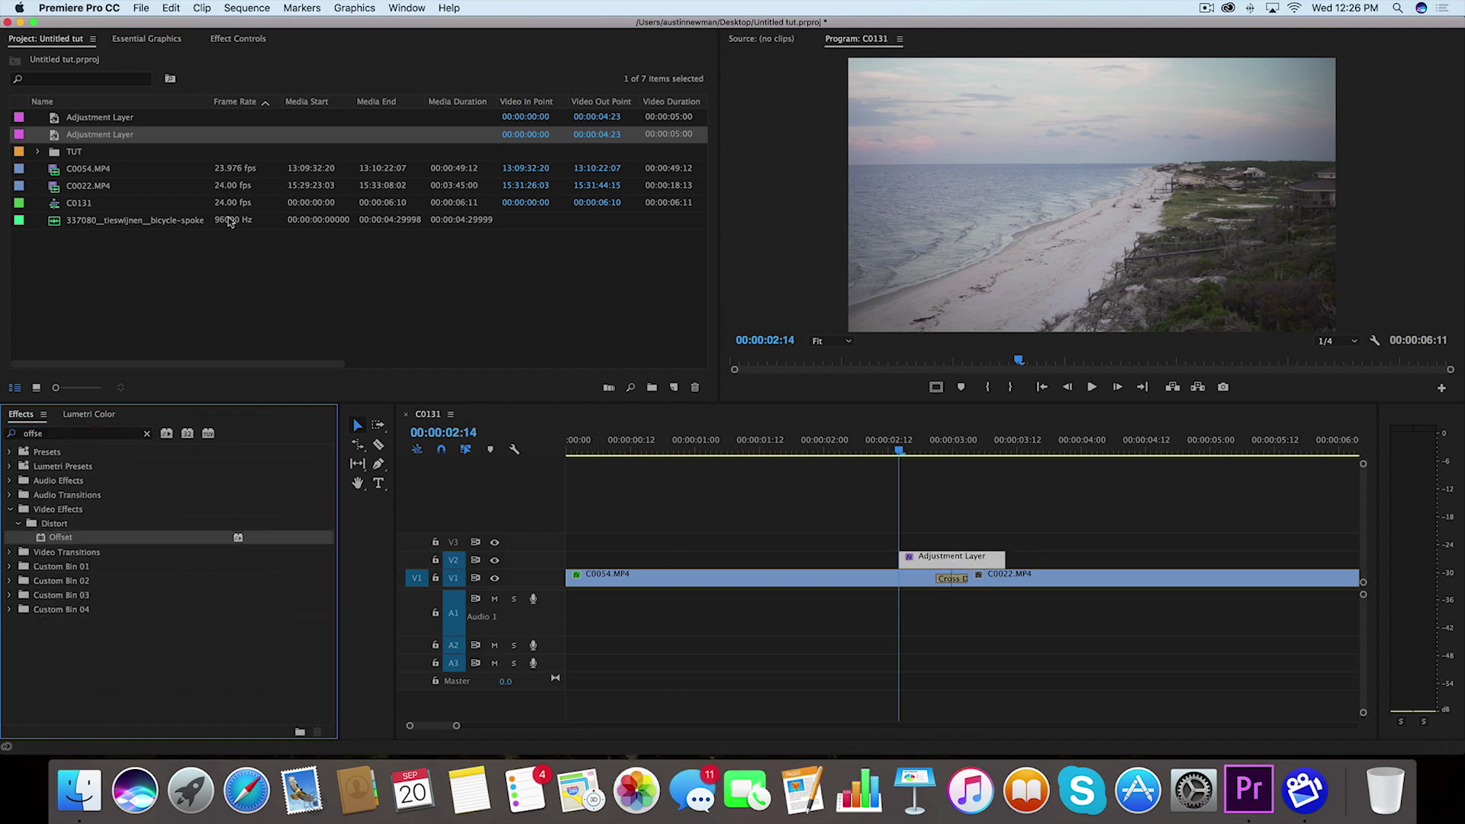
Start keyframing the Offset effect's Shift Center To at the layer's first frame, keeping it at 960, 540.
click(239, 40)
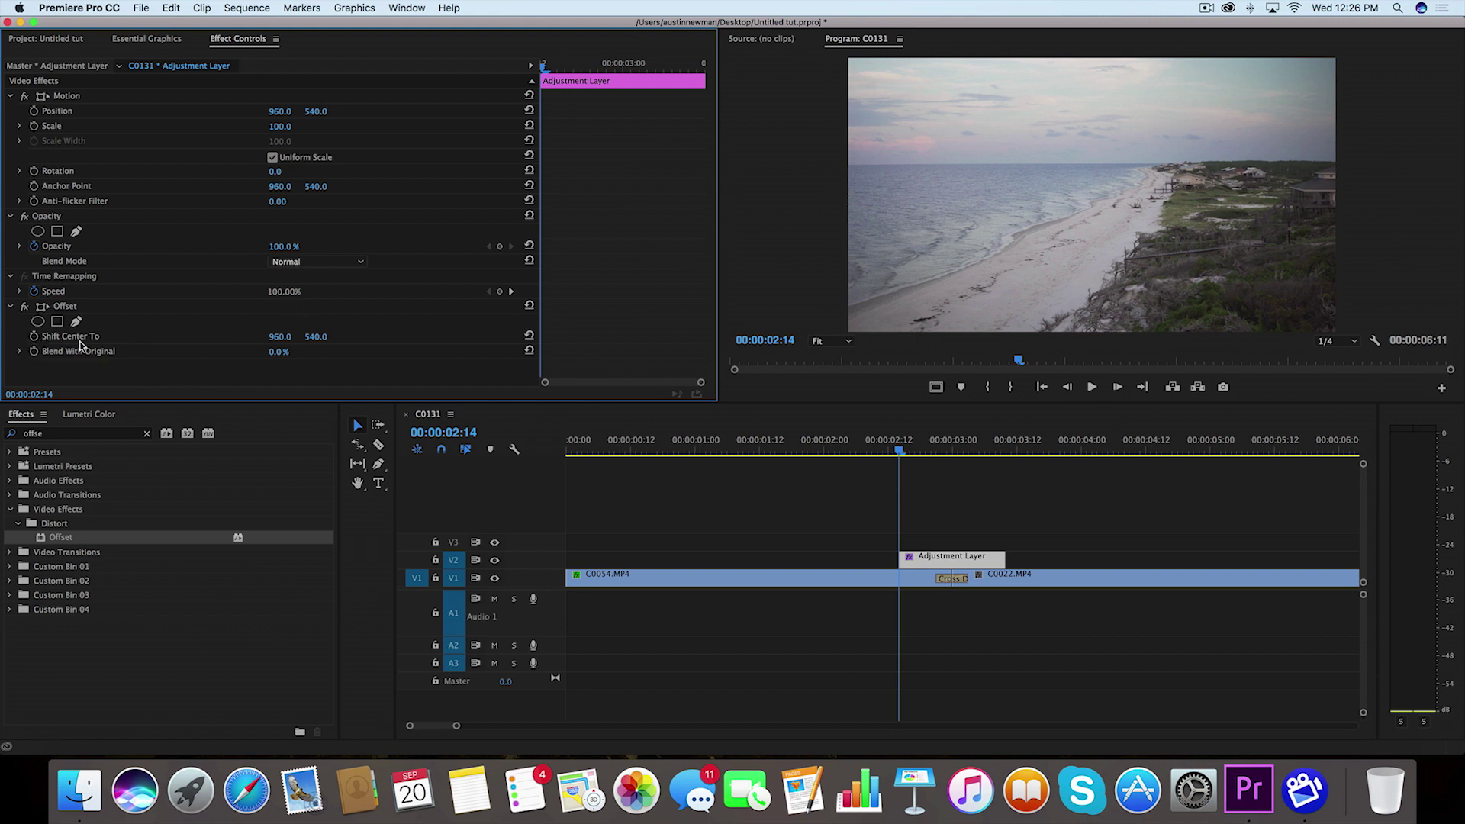
click(33, 336)
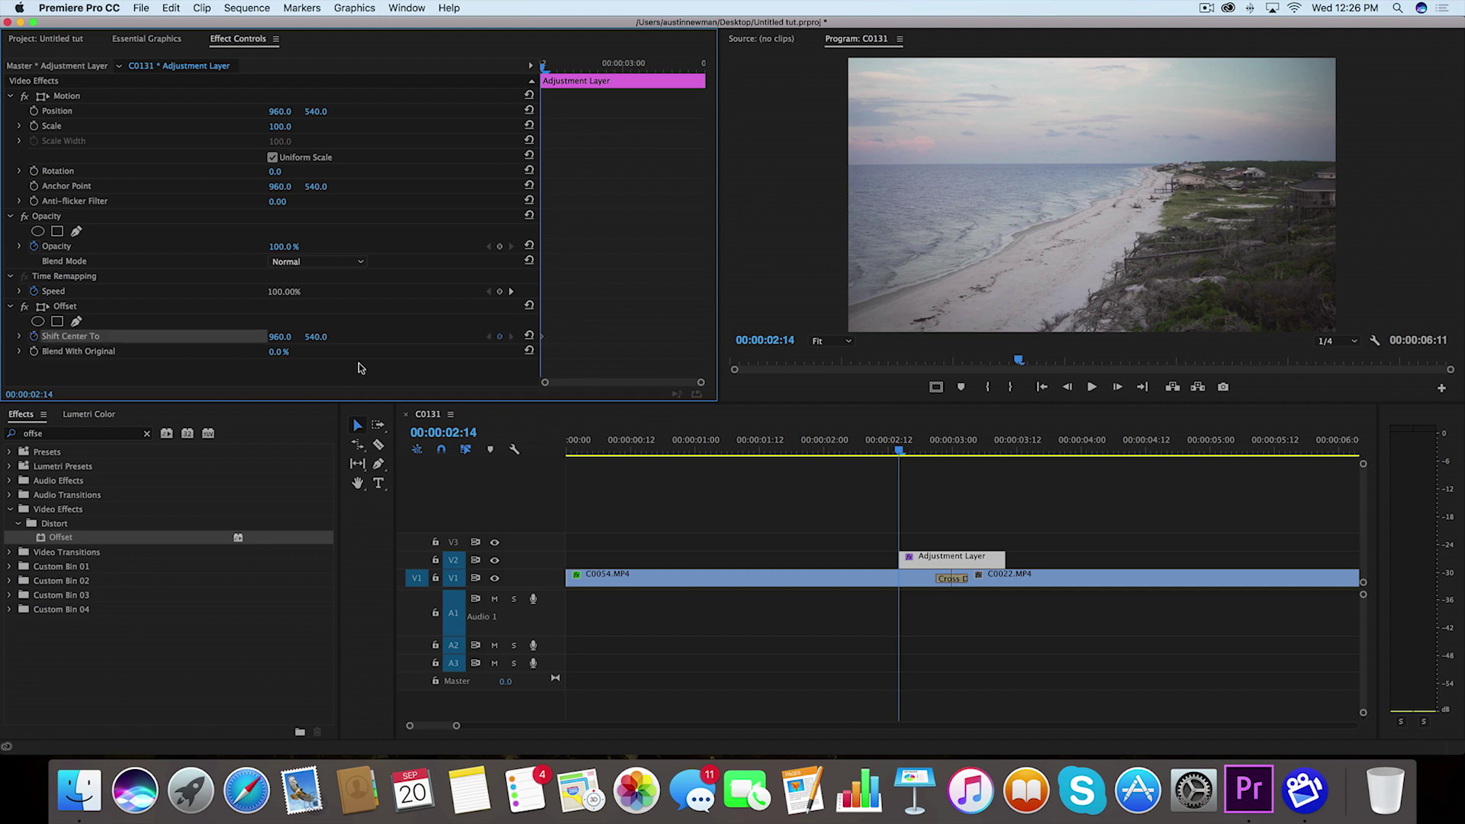
drag(285, 343, 519, 343)
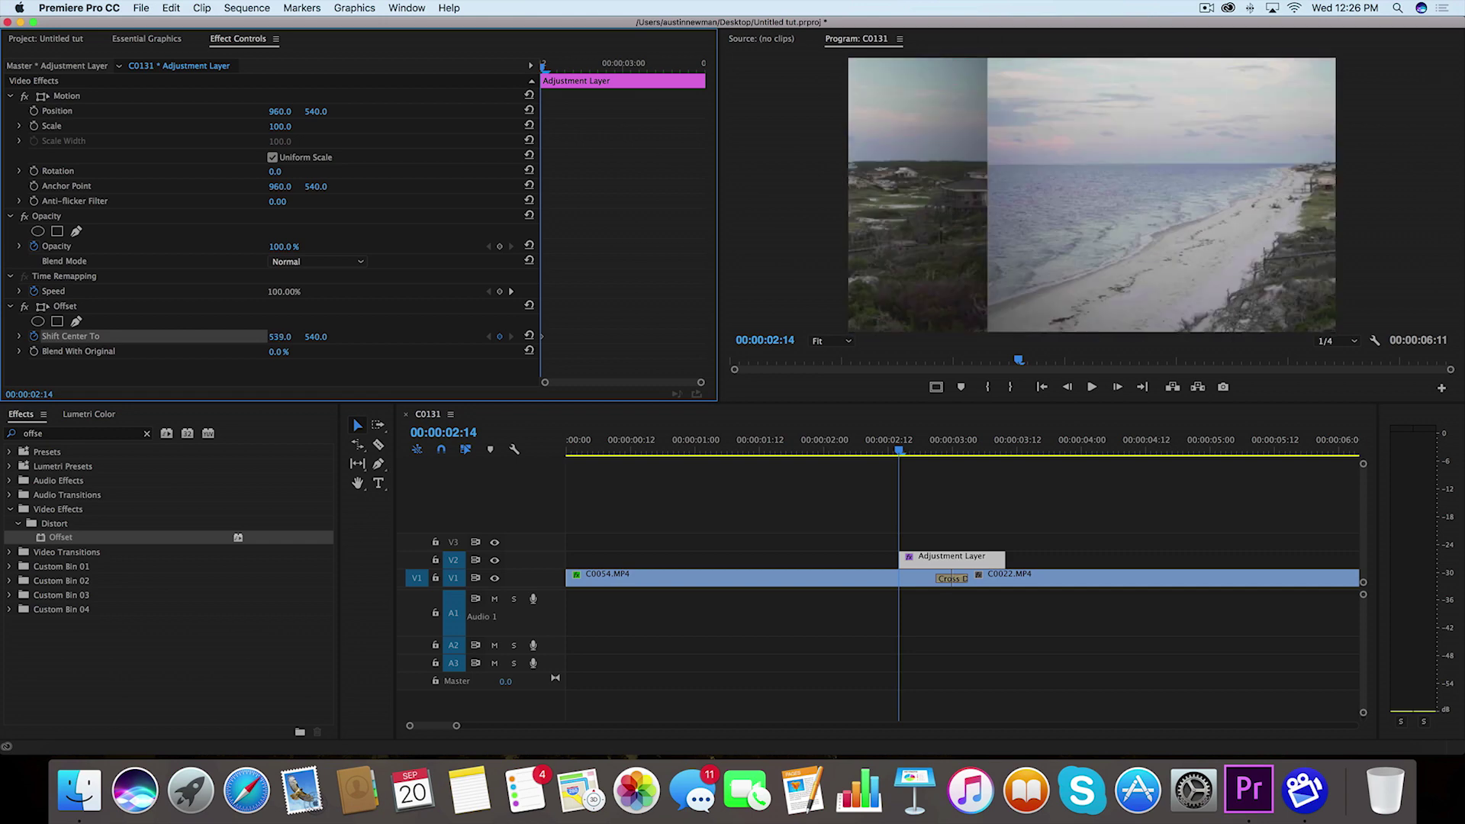
key(super+z)
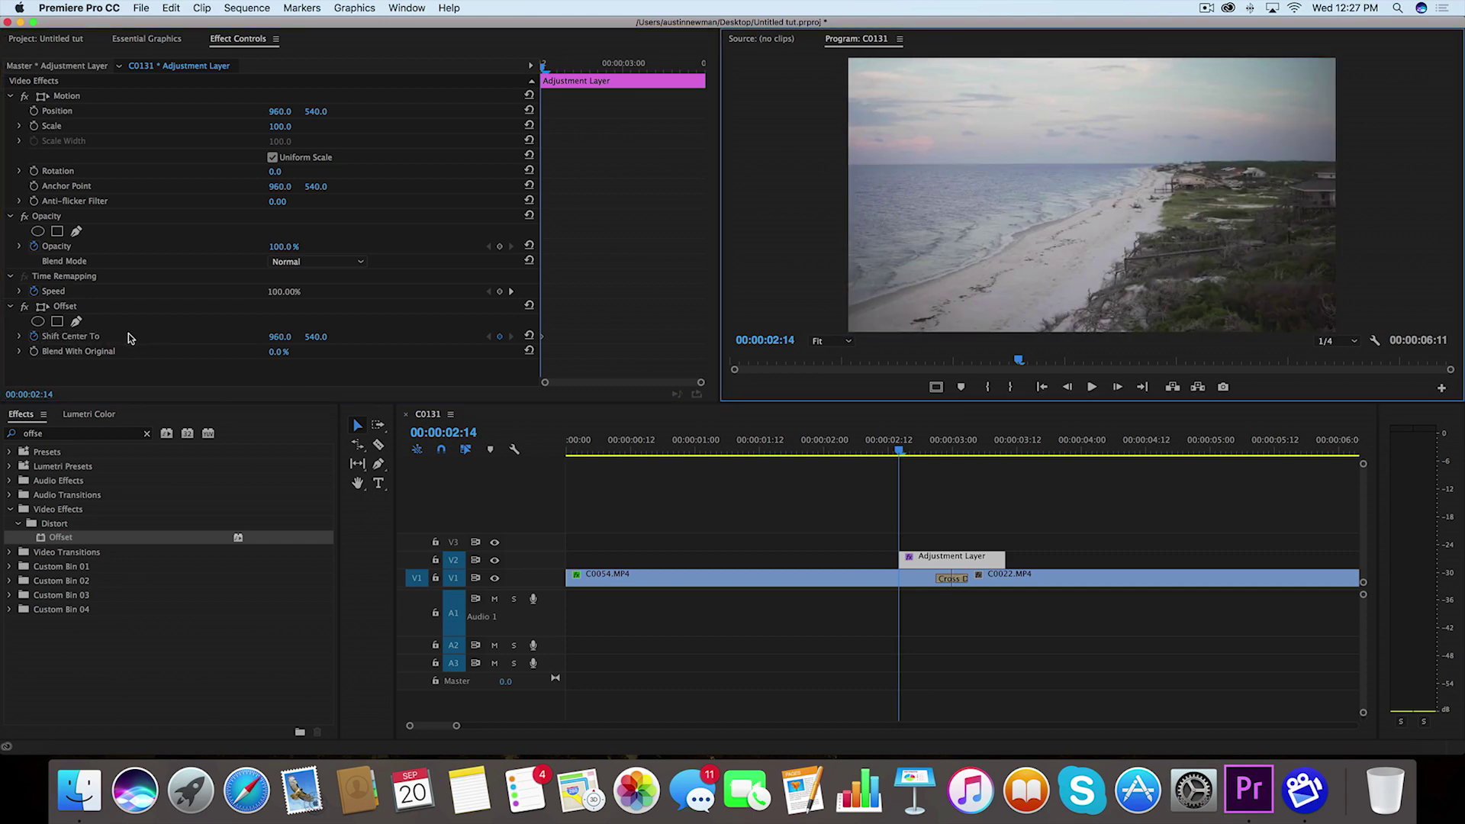
Add a second Shift Center To keyframe at the end of the adjustment layer, 00:00:03:10.
double_click(1141, 386)
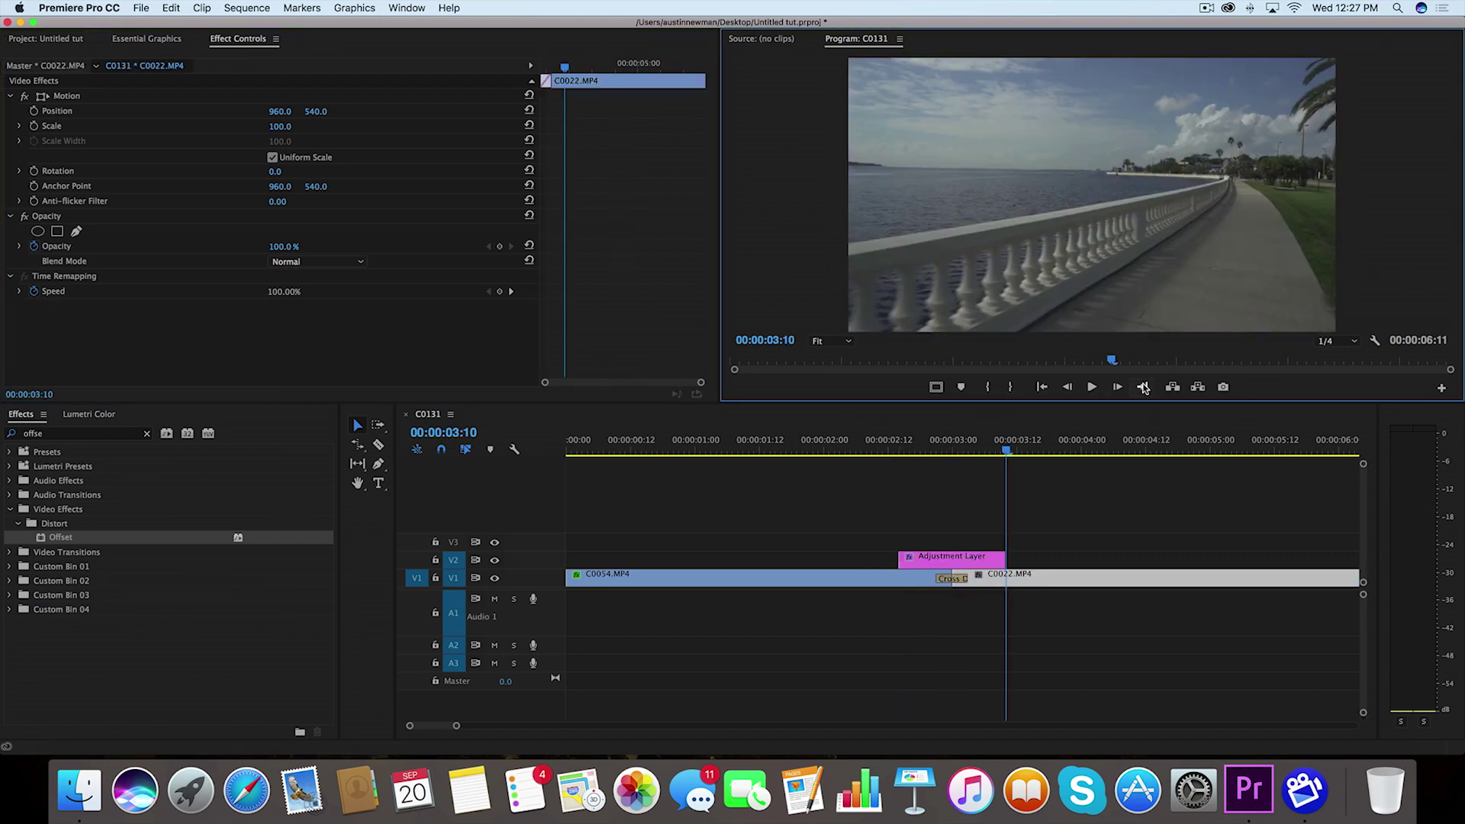
click(948, 563)
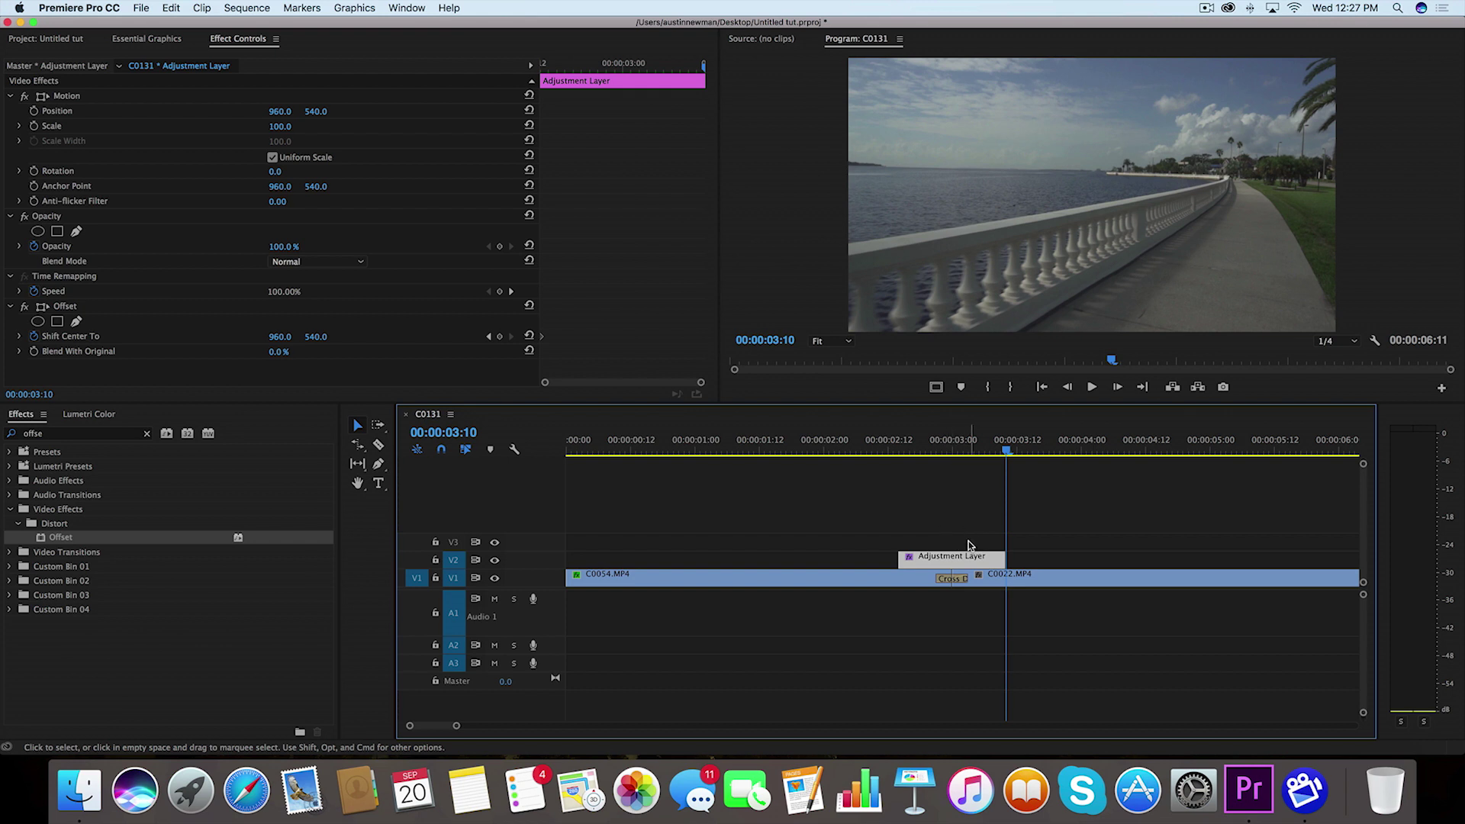
click(499, 337)
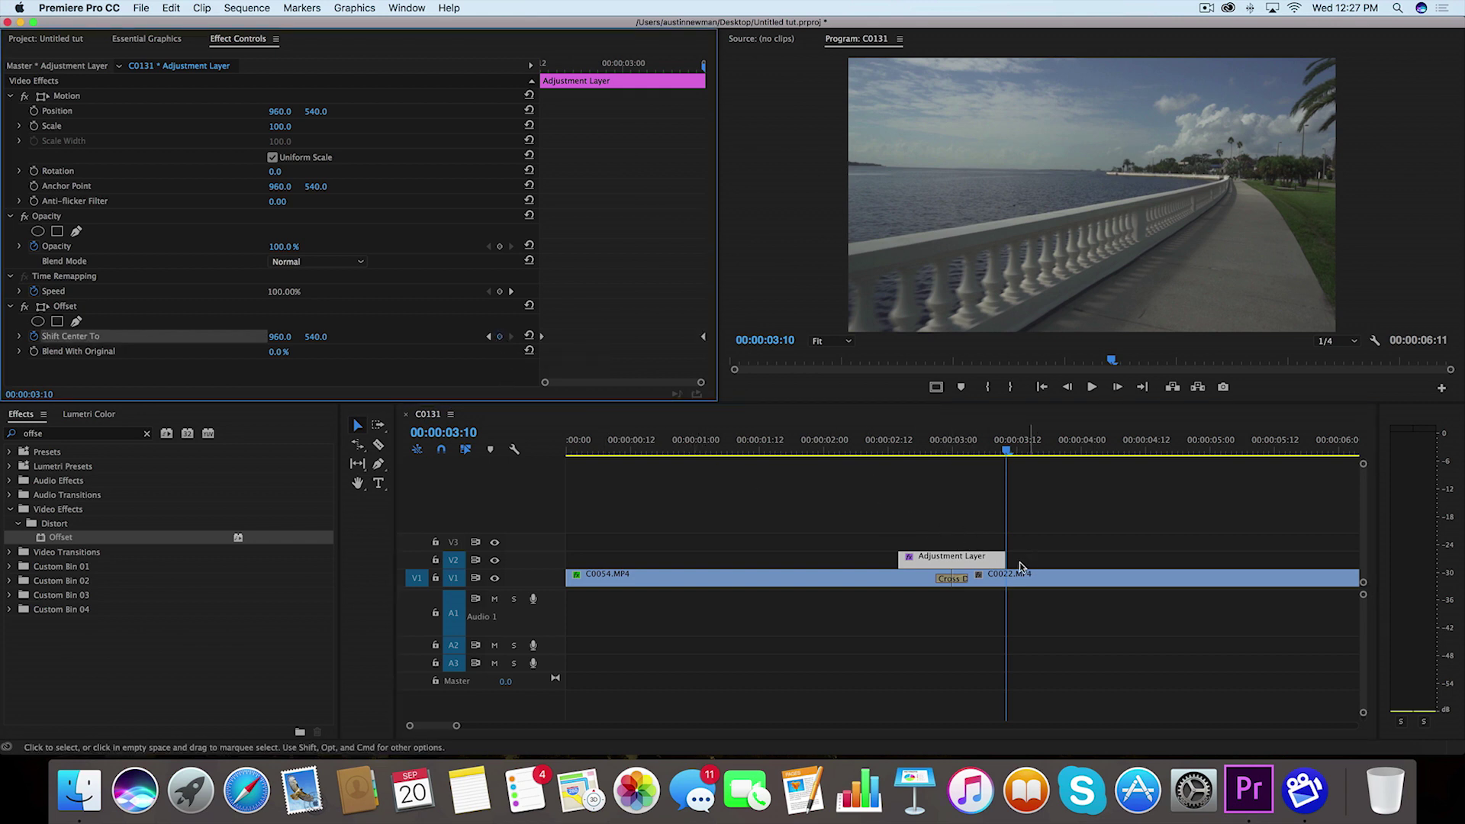
Extend the adjustment layer's end by about two frames and set the horizontal Shift Center To value at 00:00:03:10 to -2879.
drag(1004, 561, 1015, 562)
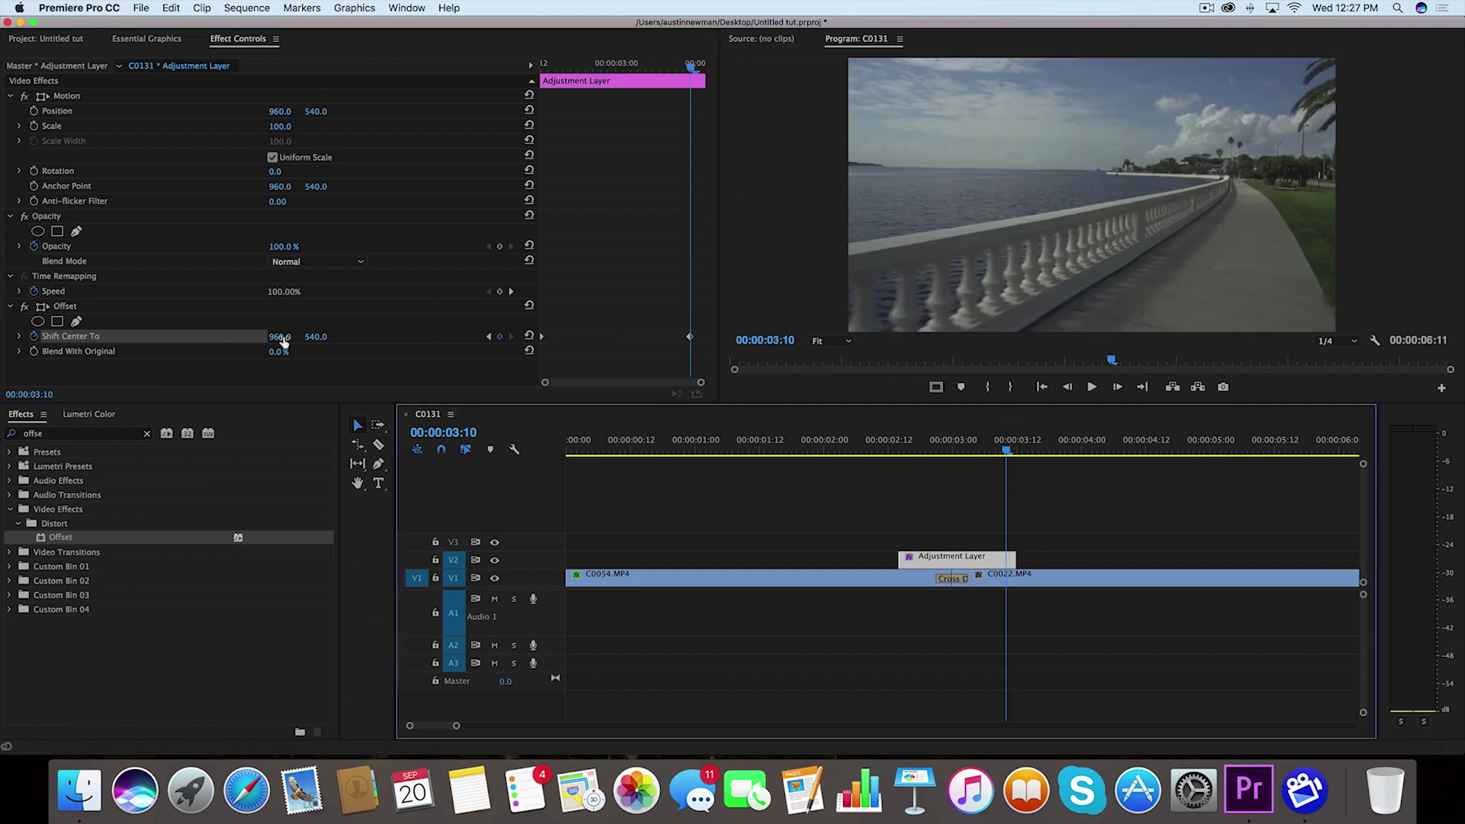
mouse_move(282, 341)
mouse_down()
mouse_move(8, 341)
mouse_move(284, 338)
mouse_up()
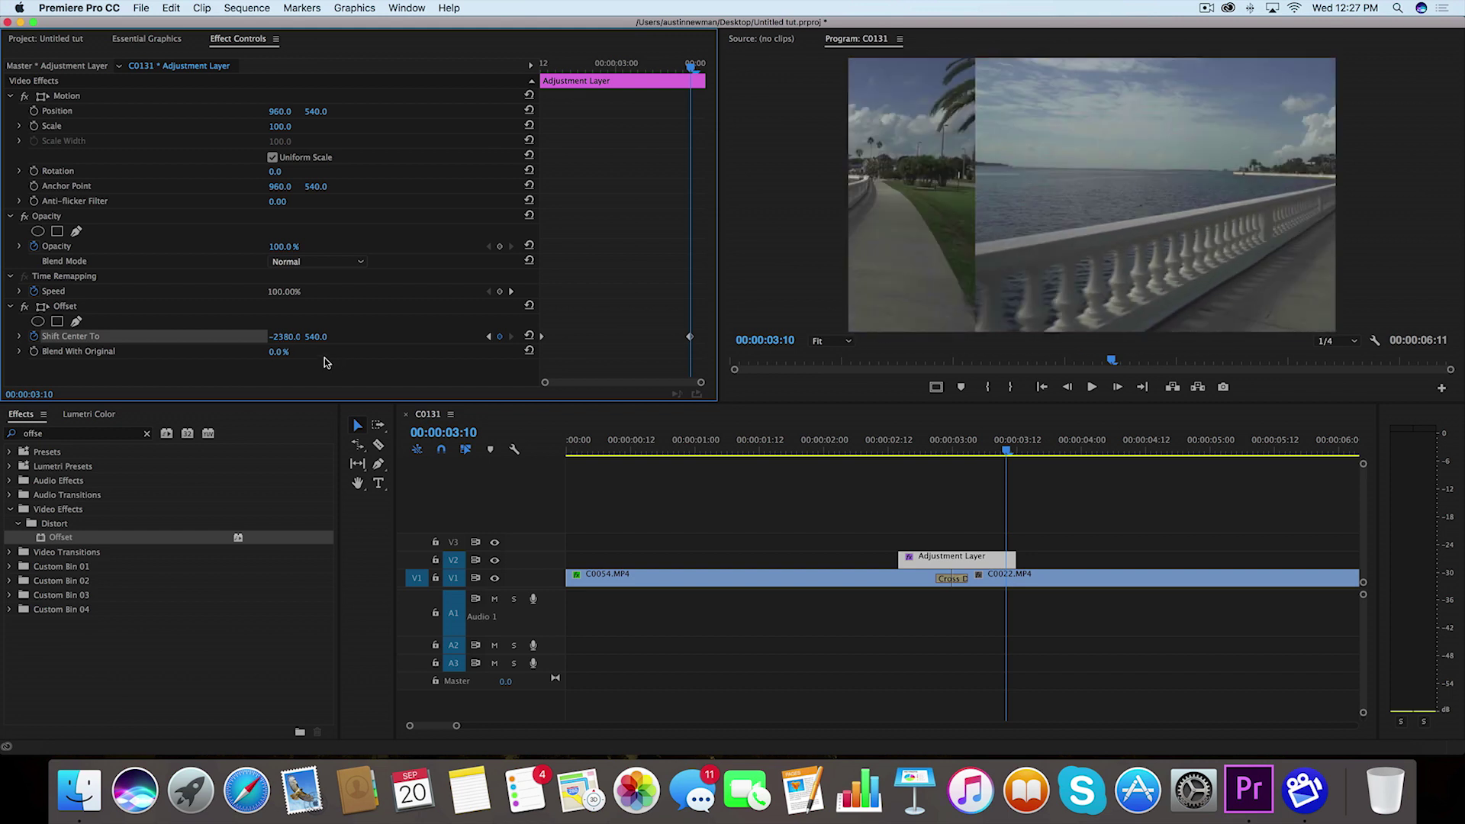
drag(292, 338, 425, 309)
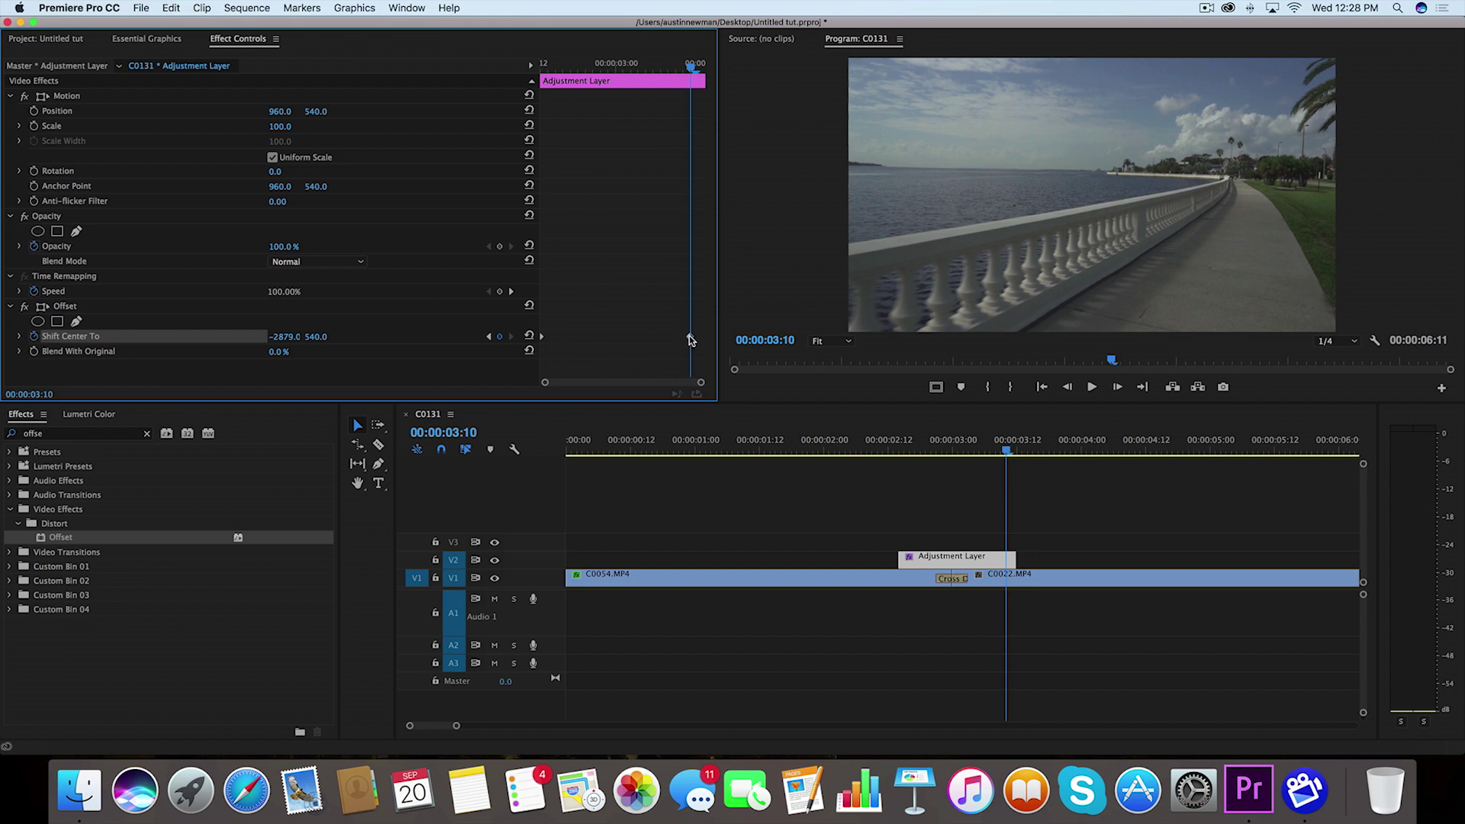
Set the temporal interpolation of both Shift Center To keyframes to Bezier.
right_click(543, 341)
mouse_move(614, 457)
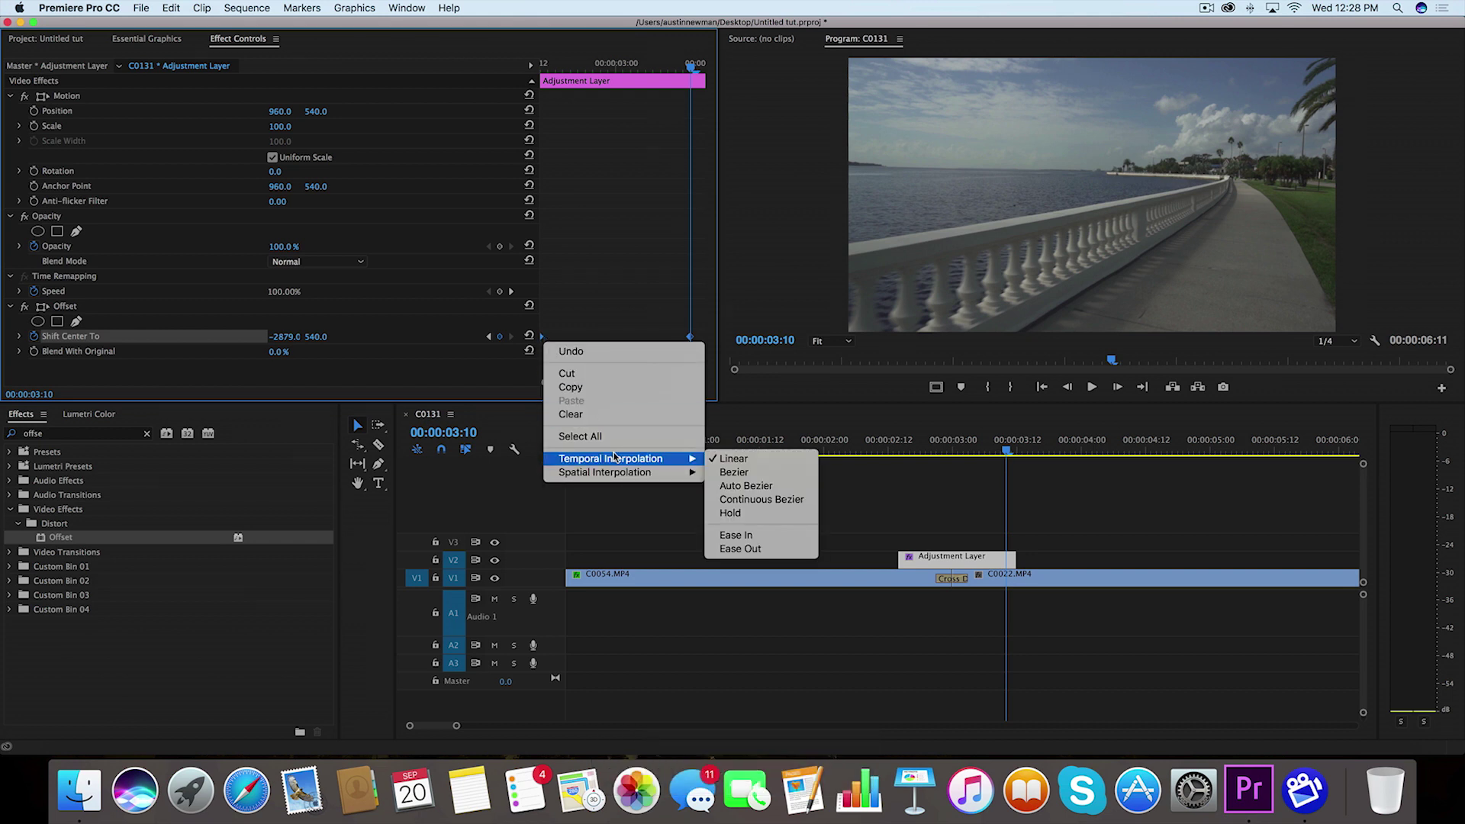
click(734, 471)
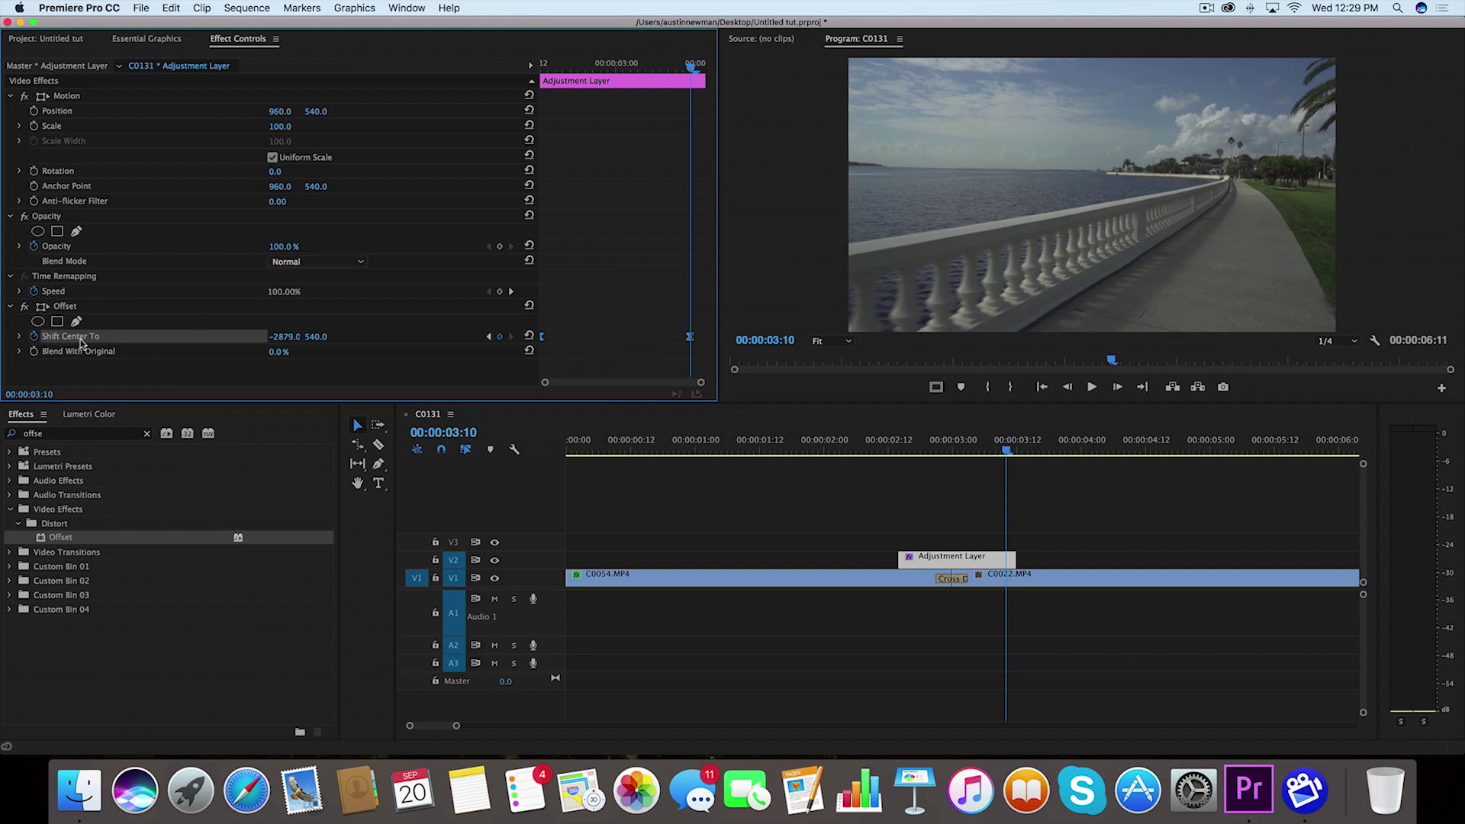
Reshape the Shift Center To velocity graph by stretching both keyframe handles inward into a smooth curve that peaks mid-transition.
click(19, 337)
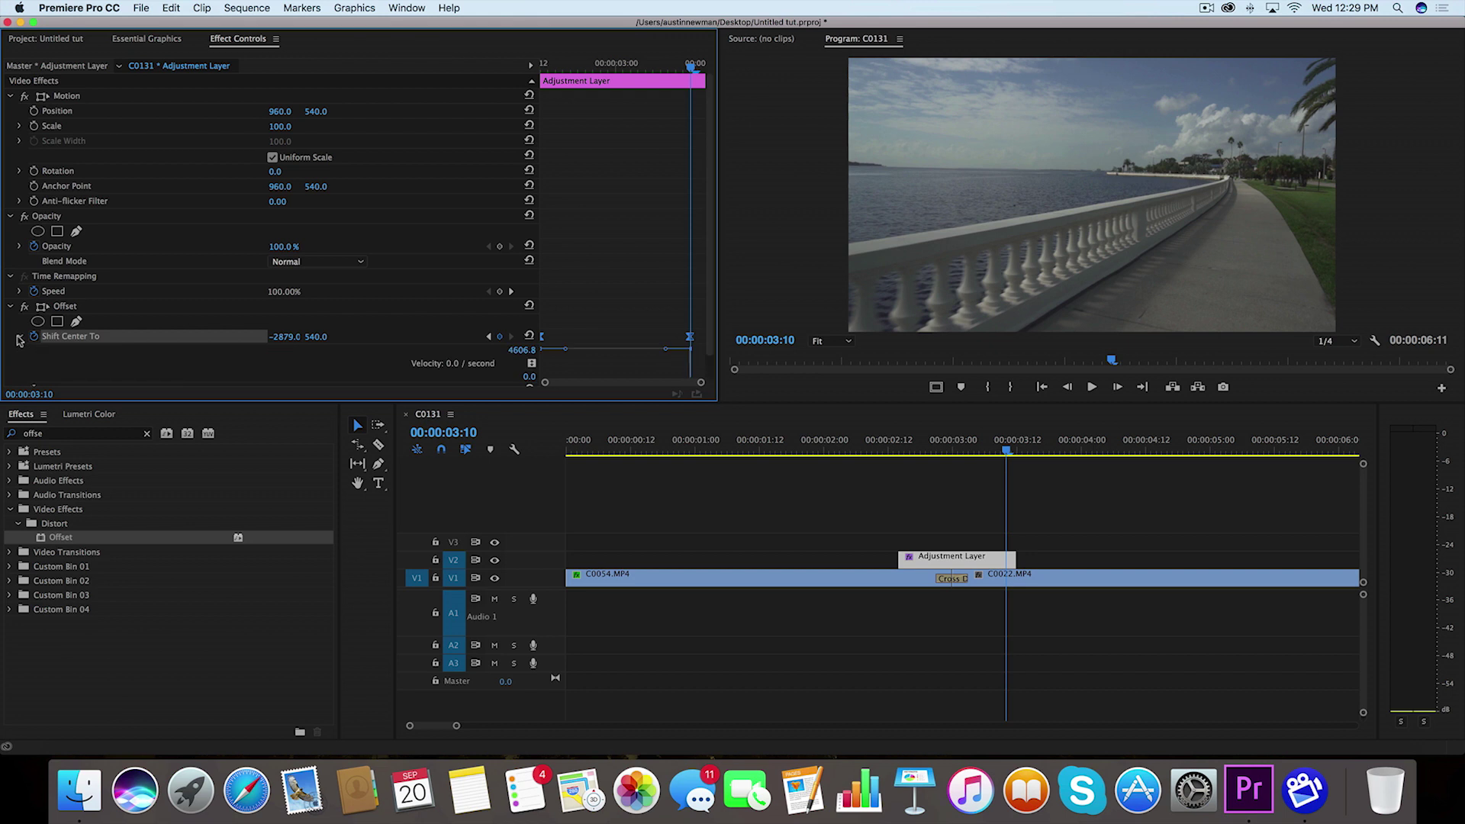
scroll(595, 305, down, 2)
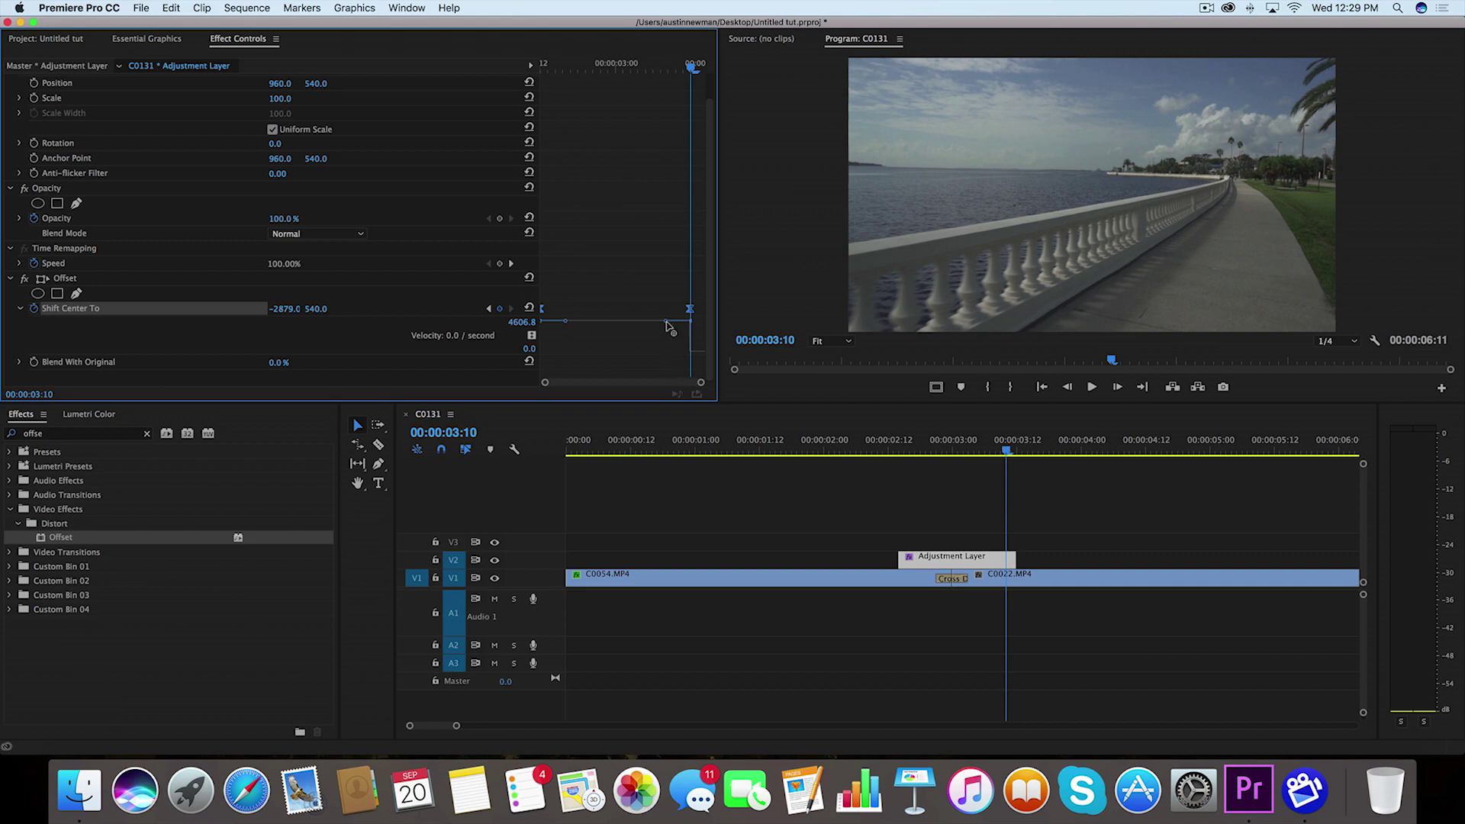
mouse_move(666, 324)
mouse_down()
mouse_move(657, 368)
mouse_move(666, 352)
mouse_up()
mouse_move(565, 334)
mouse_down()
mouse_move(569, 364)
mouse_move(558, 347)
mouse_up()
drag(665, 356, 588, 356)
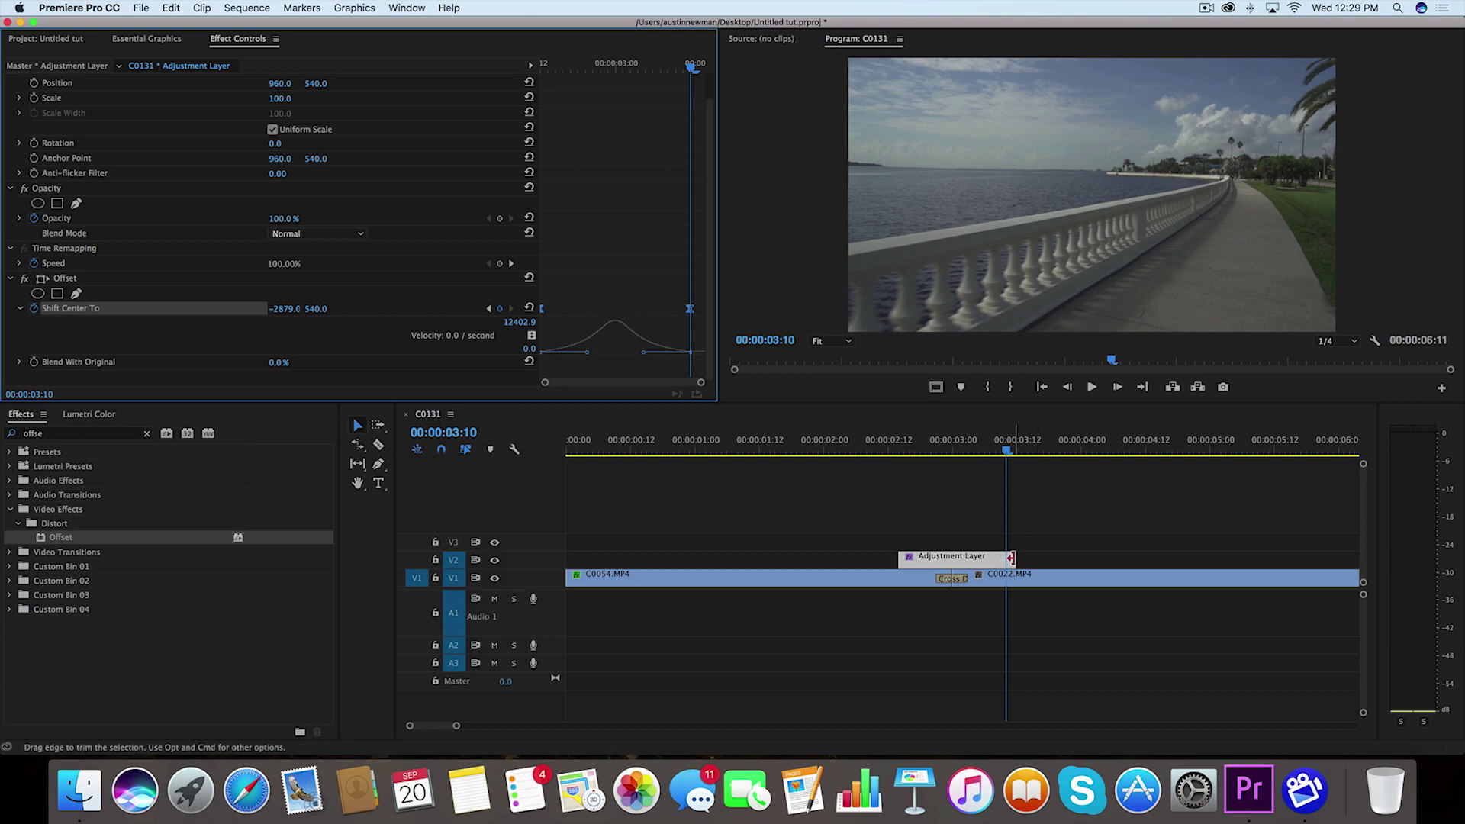
Trim the adjustment layer's end back to 00:00:03:10 and scrub through the transition to 00:00:03:00.
drag(1010, 558, 1004, 558)
click(947, 446)
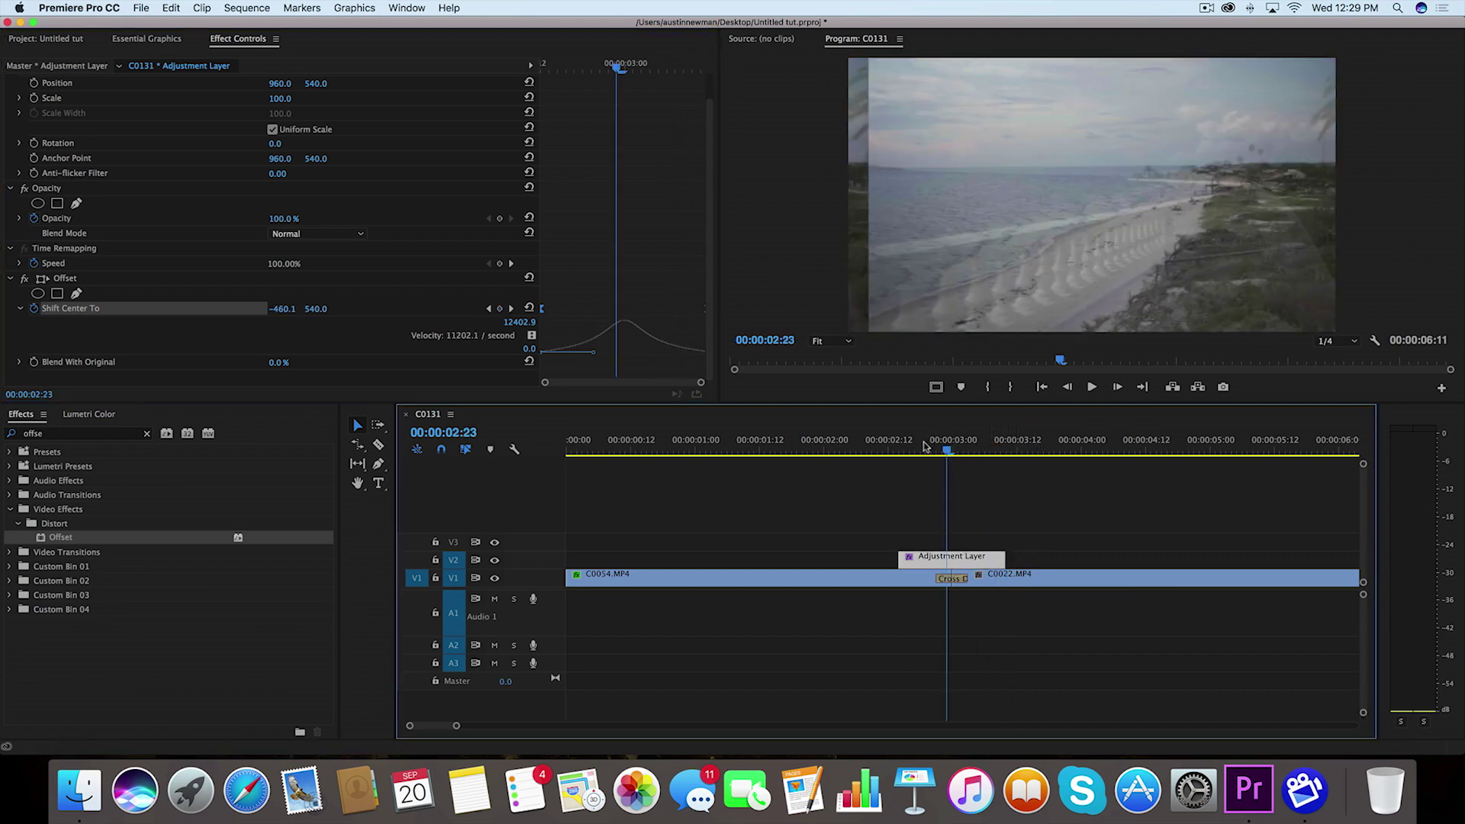
mouse_move(924, 447)
mouse_down()
mouse_move(869, 447)
mouse_move(977, 446)
mouse_move(952, 449)
mouse_up()
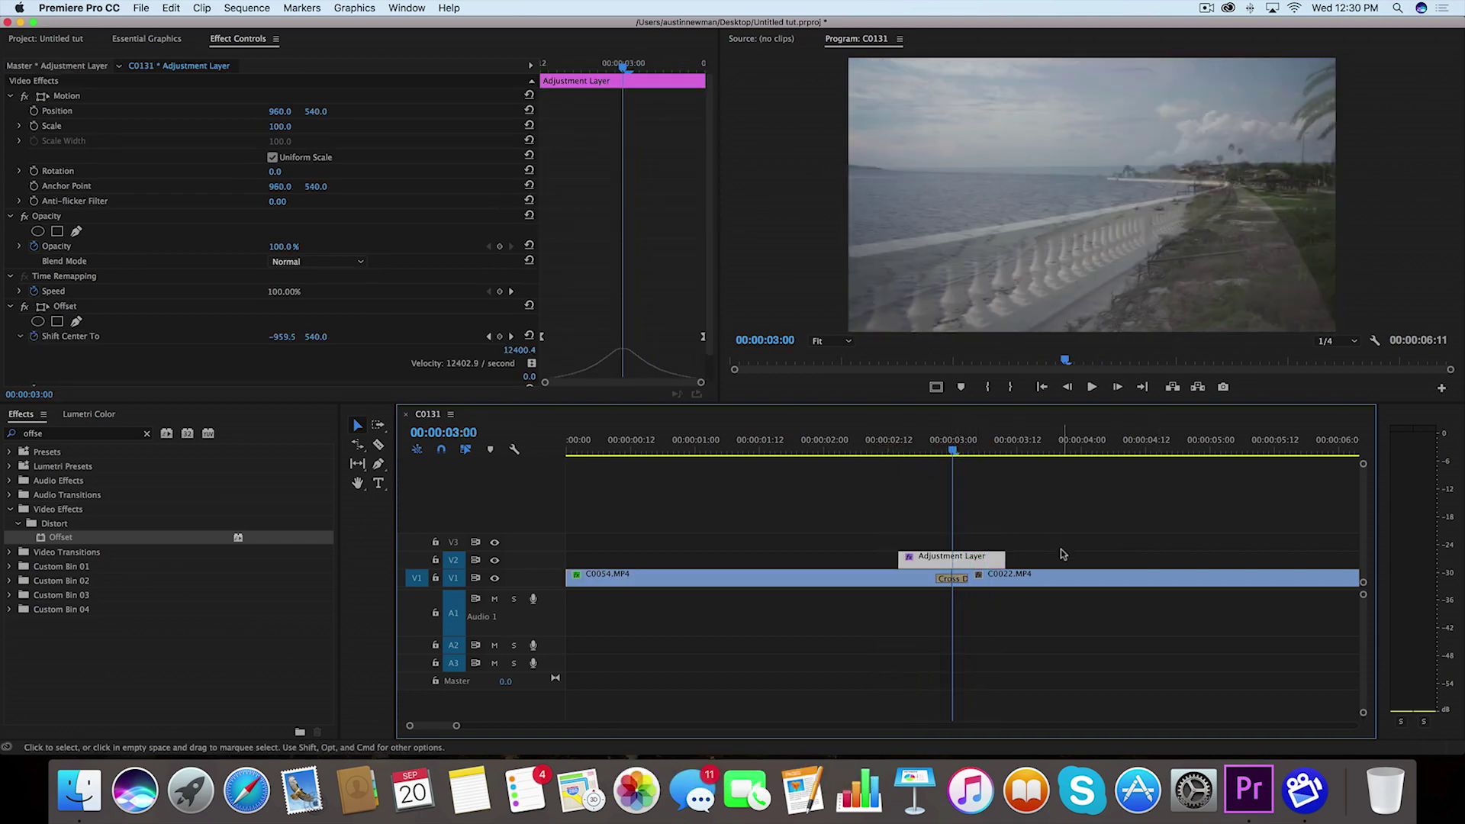
Find the Directional Blur effect and apply it to the adjustment layer.
click(147, 434)
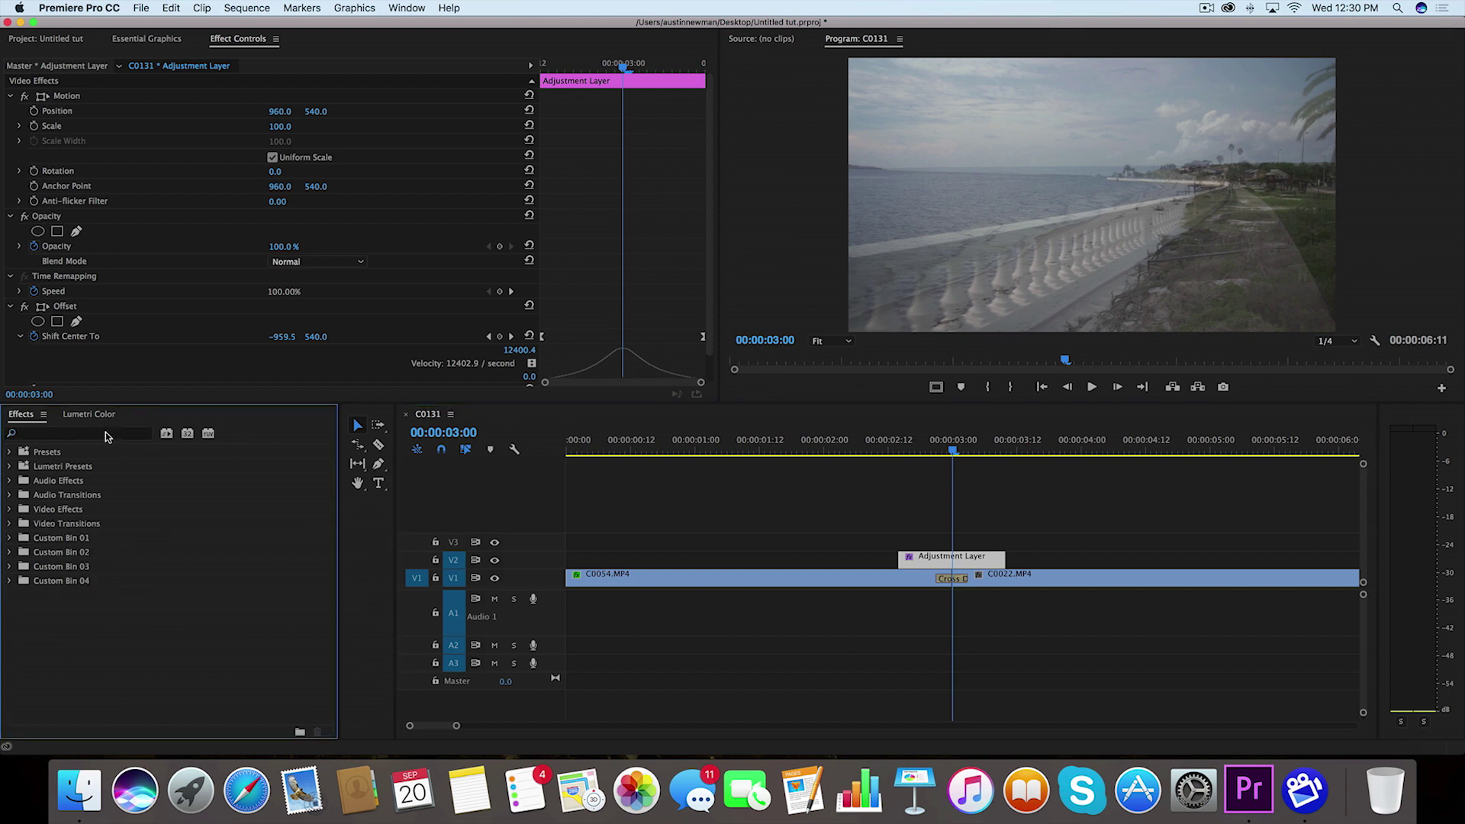
click(108, 434)
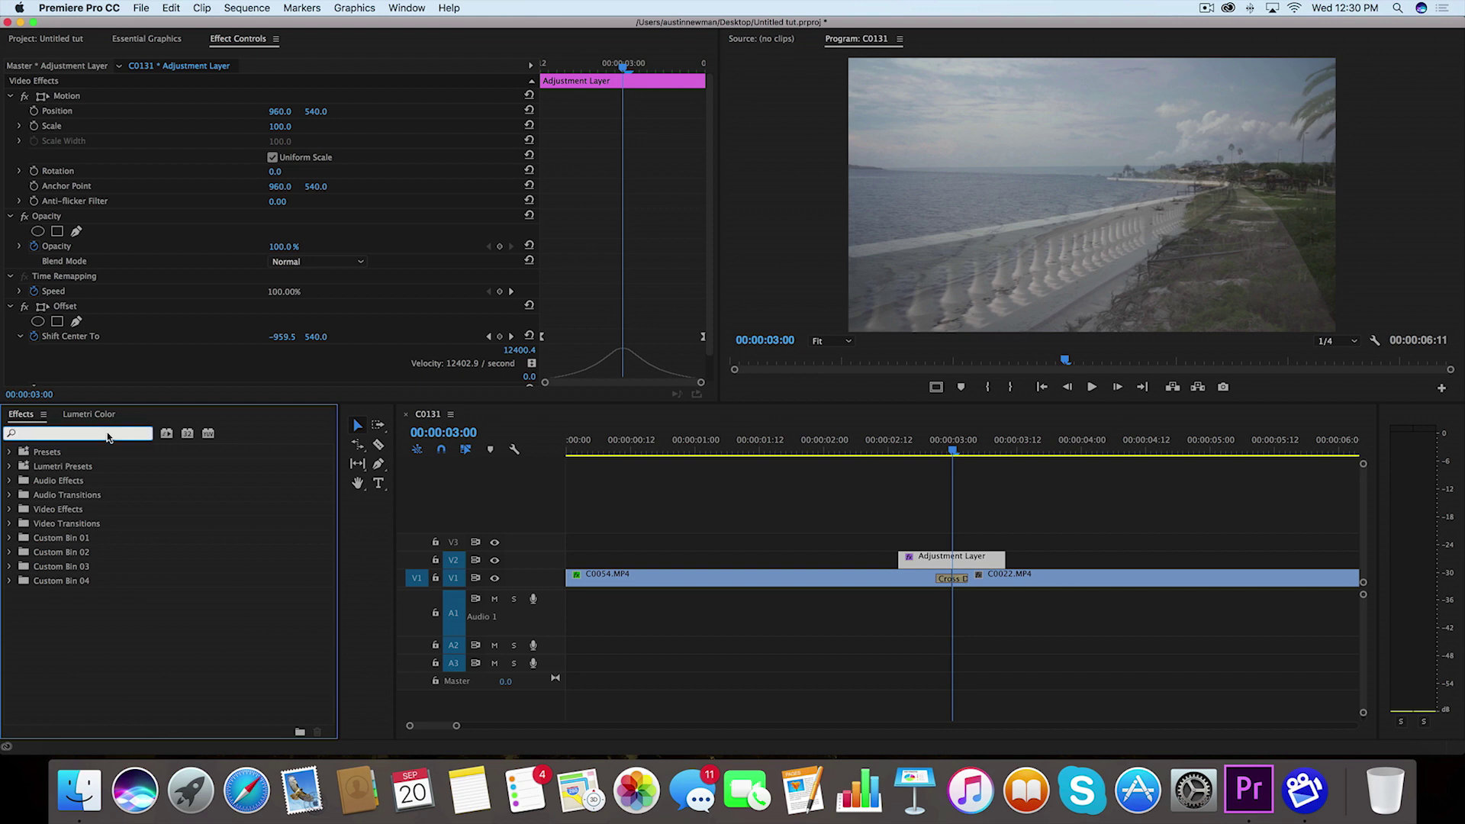
text(directi)
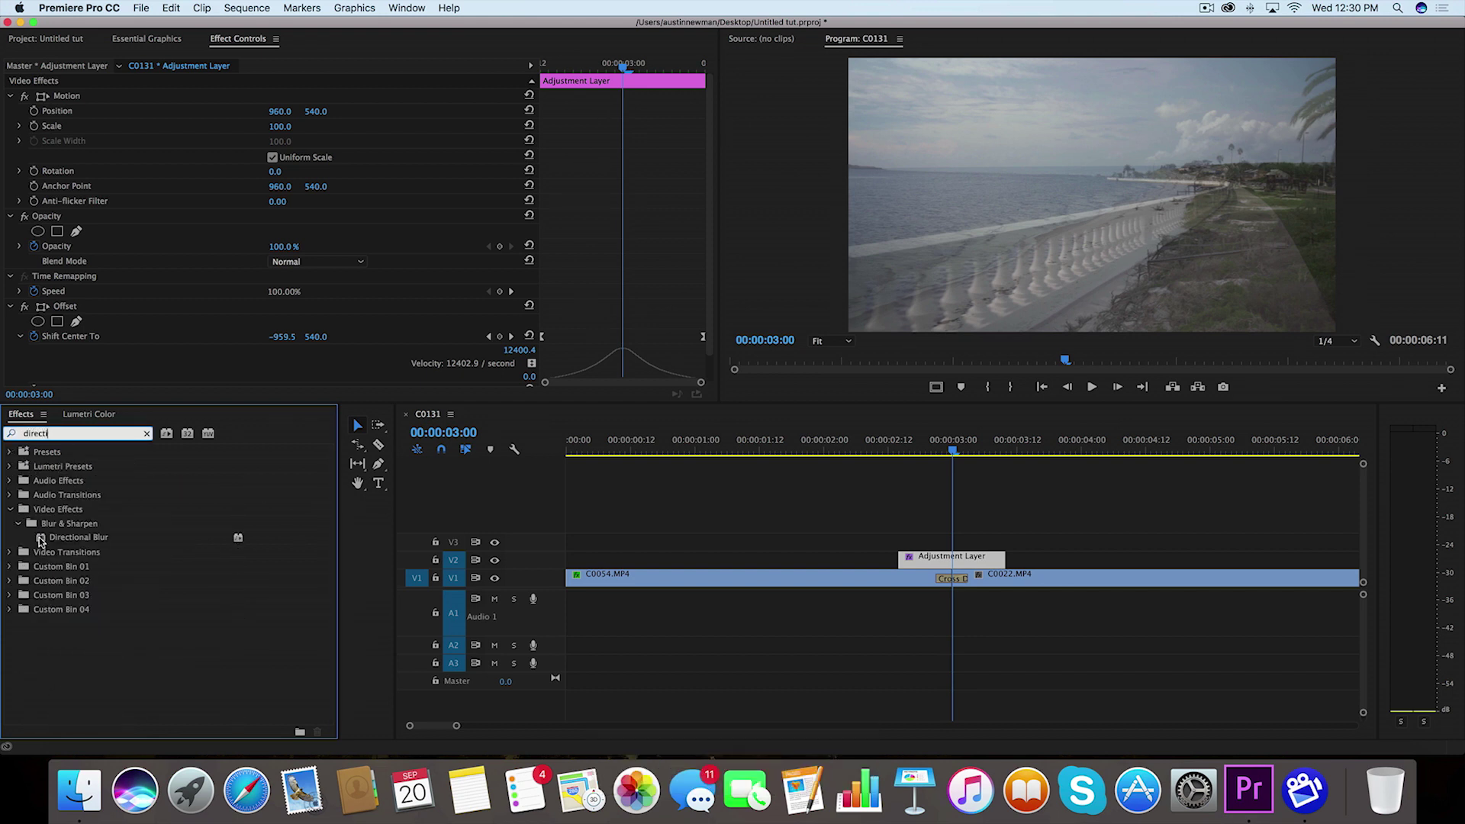
drag(76, 537, 961, 555)
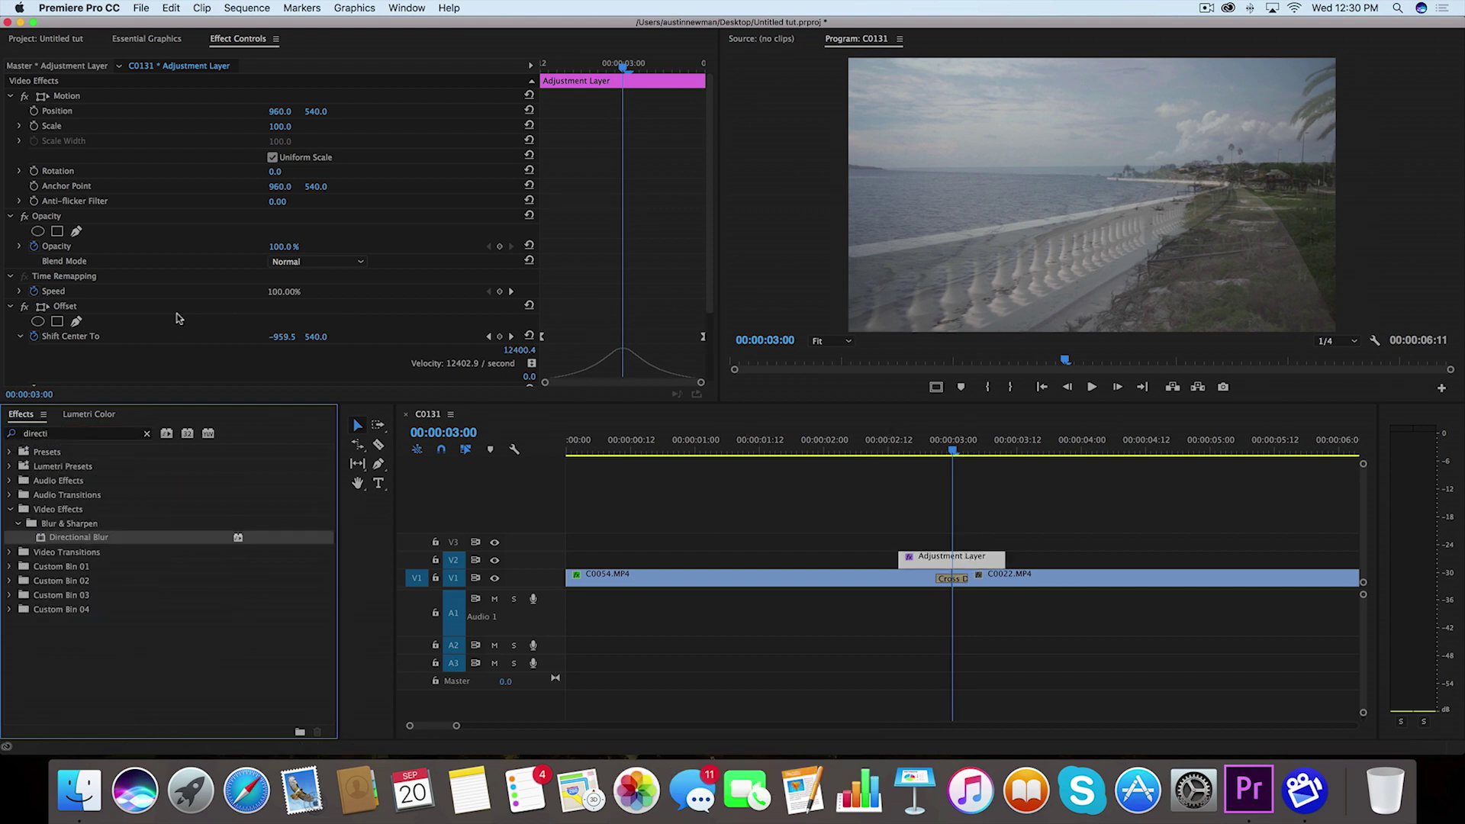
Start keyframing the Directional Blur's Blur Length at 0 on the adjustment layer's start, 00:00:02:14, and set its Direction to 90°.
scroll(174, 317, down, 3)
click(190, 284)
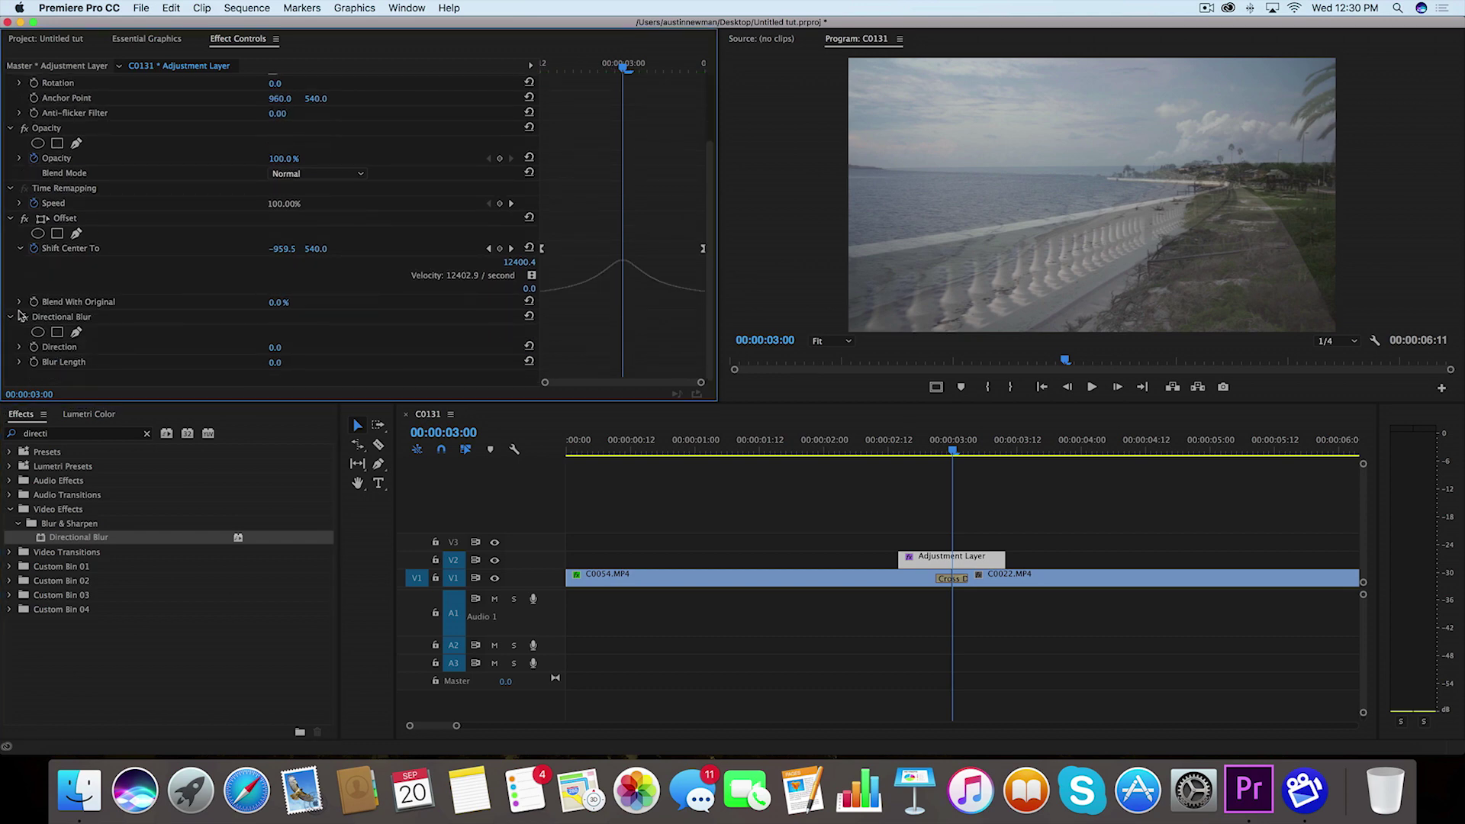
click(10, 221)
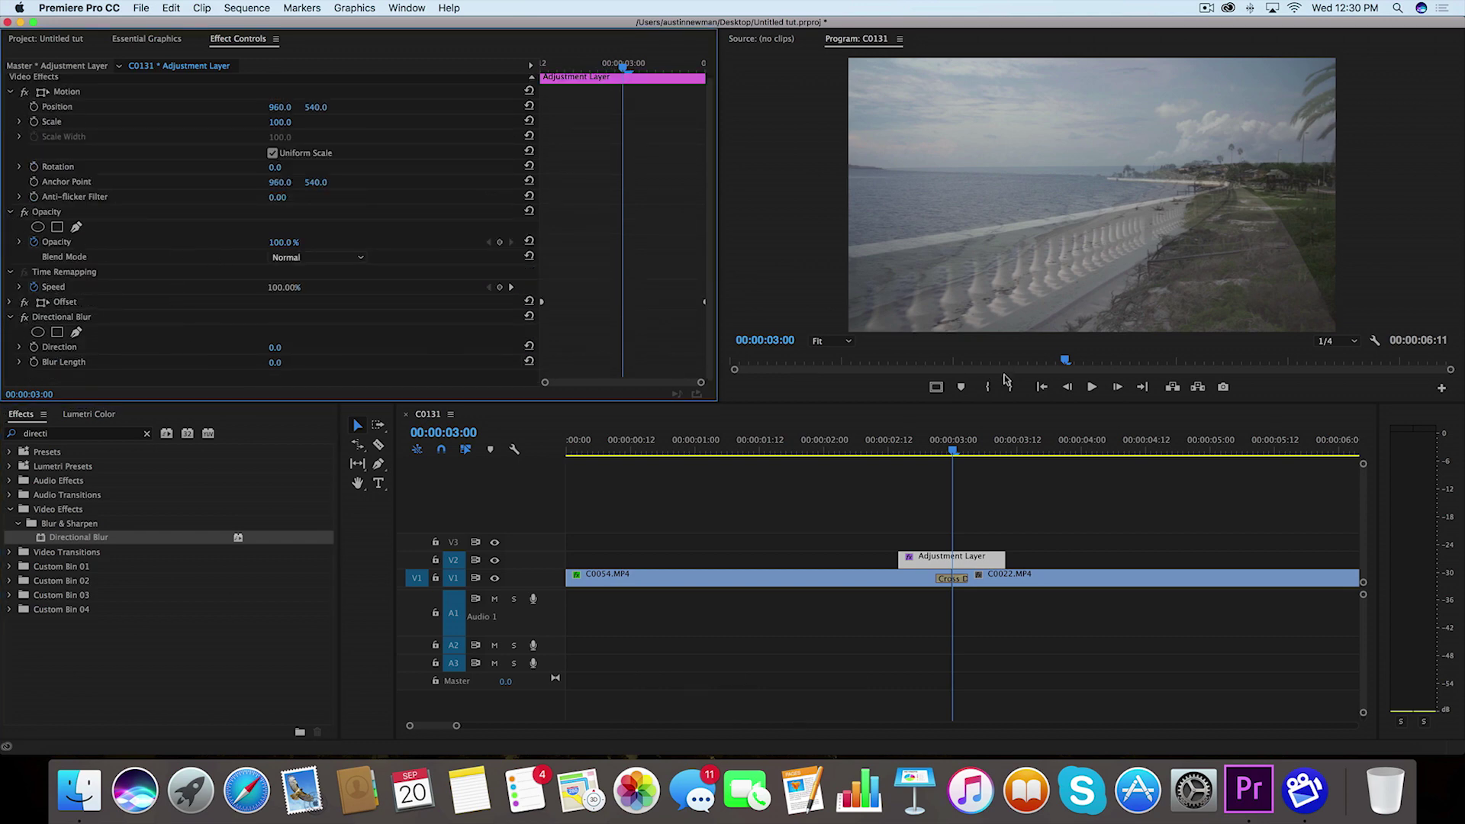
drag(966, 442, 898, 443)
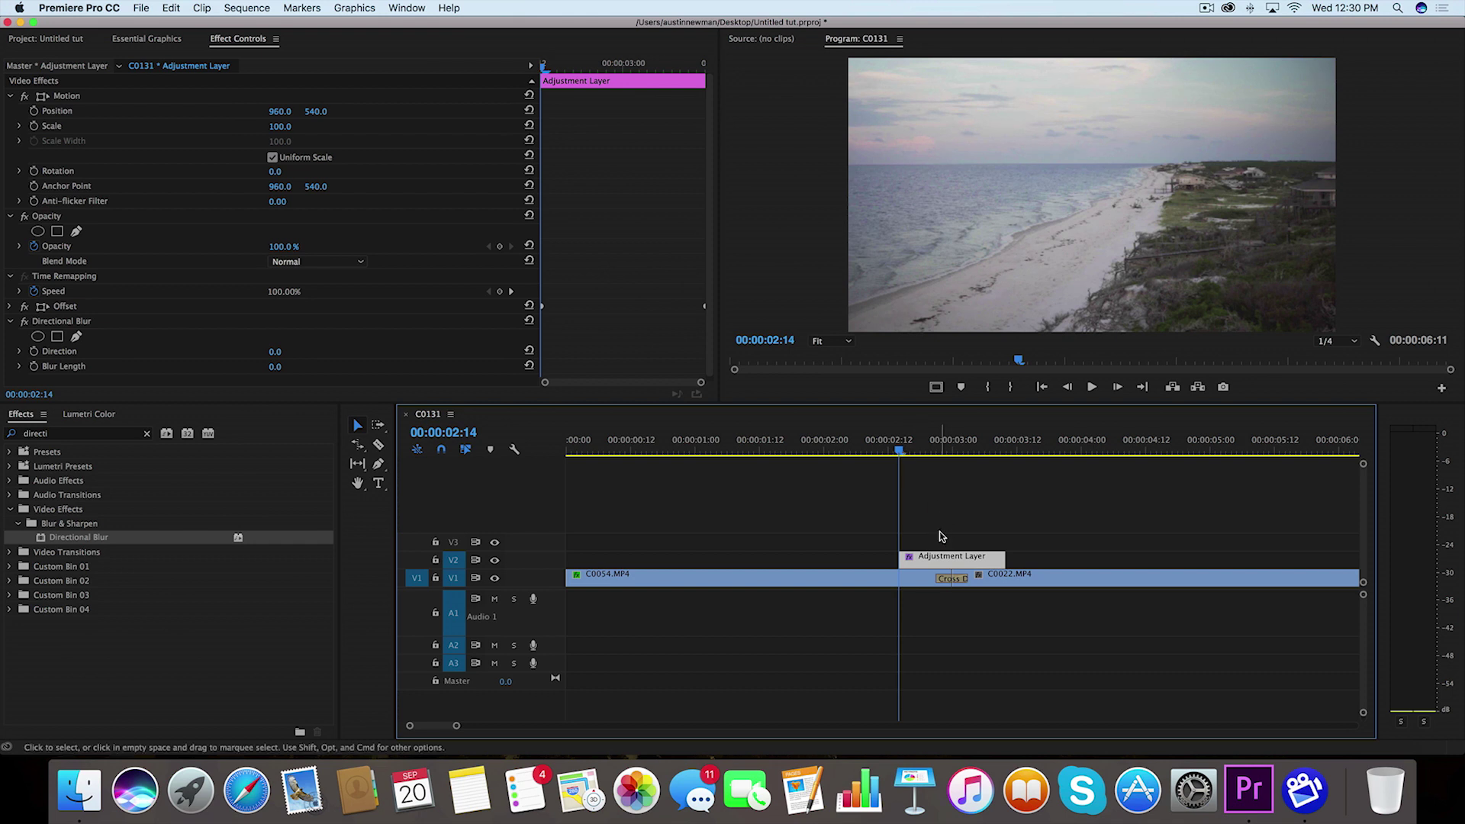
click(34, 366)
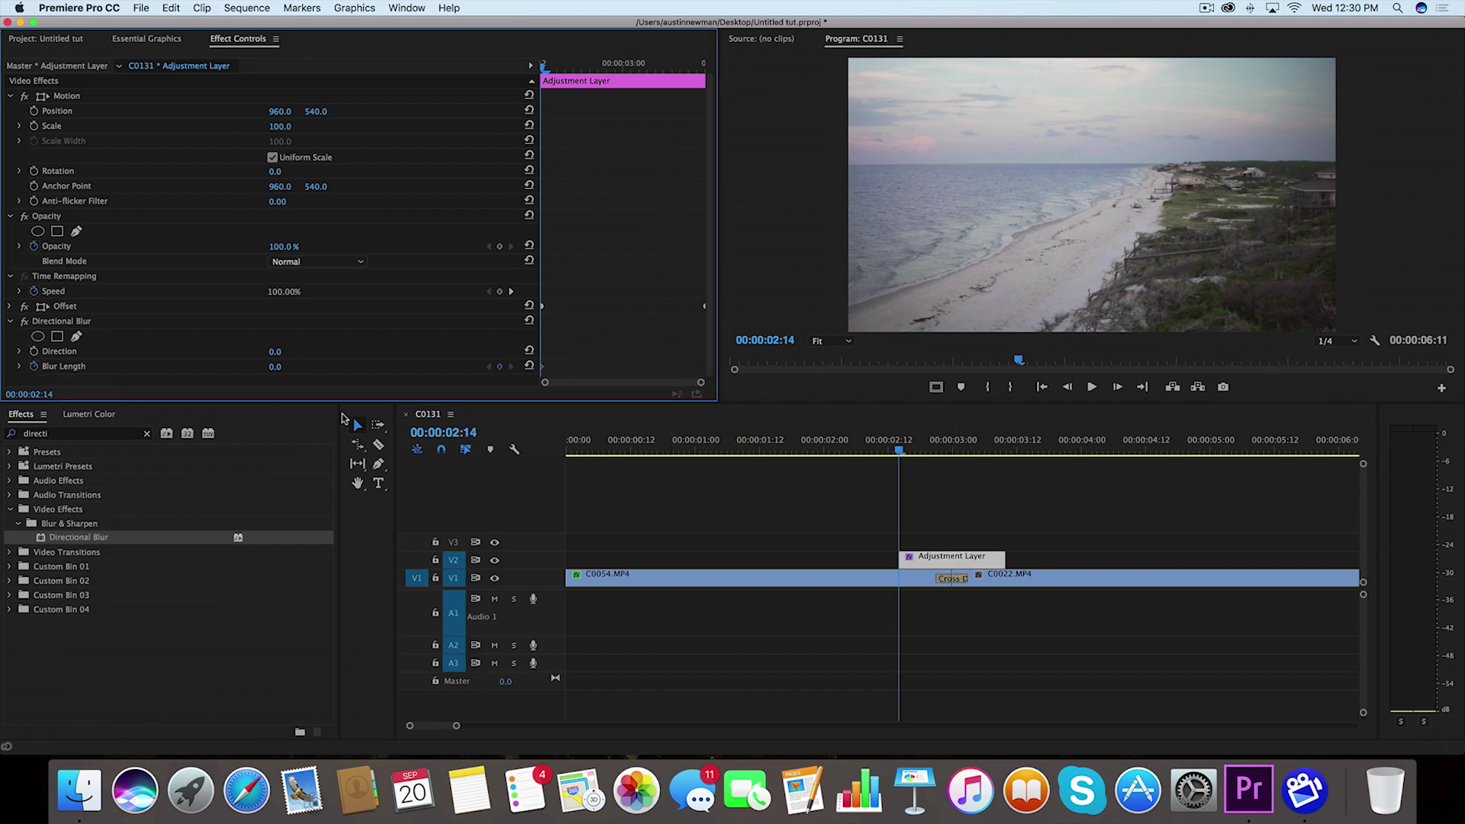
click(293, 355)
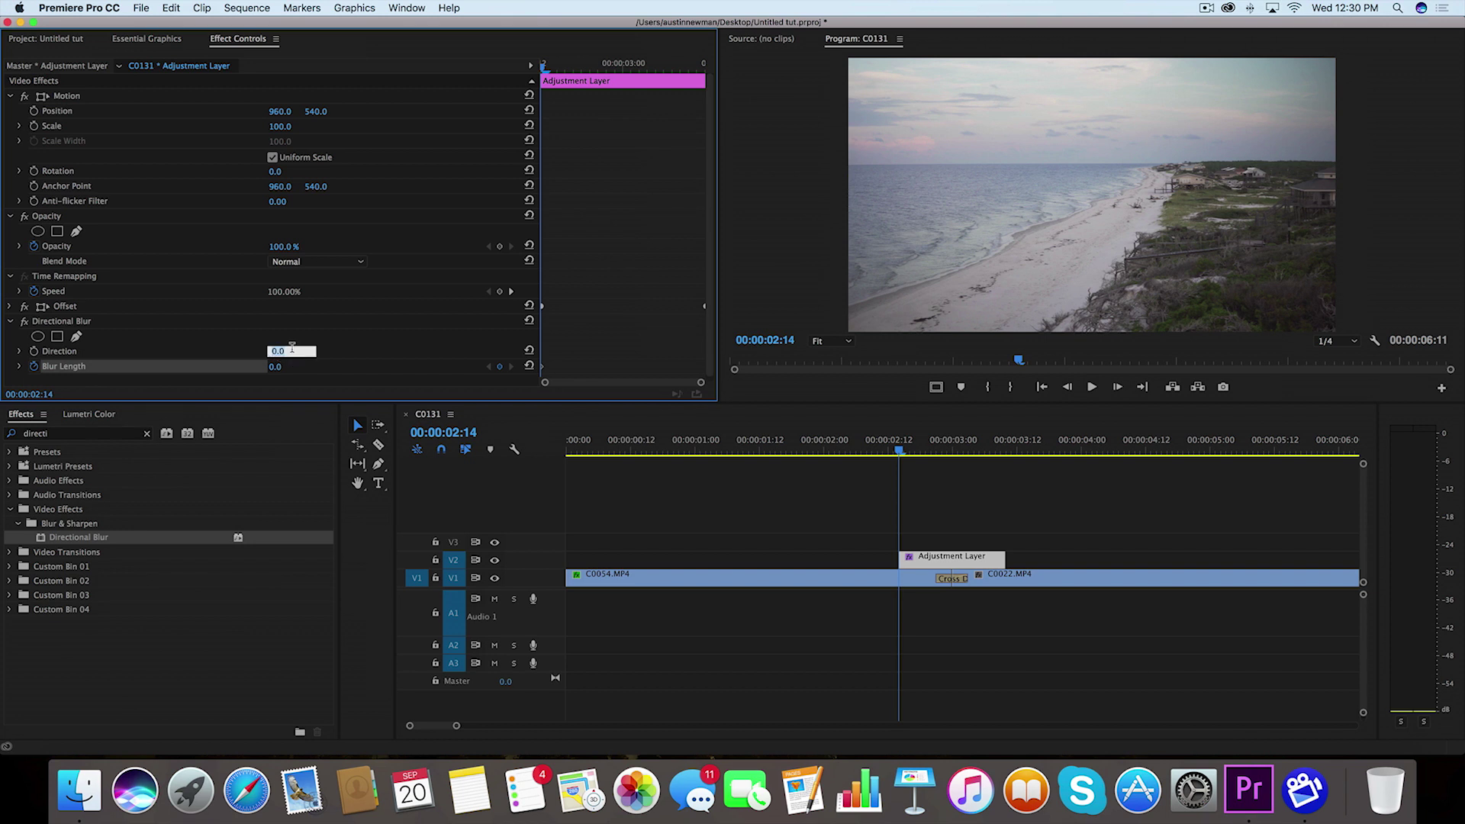
text(90)
key(Return)
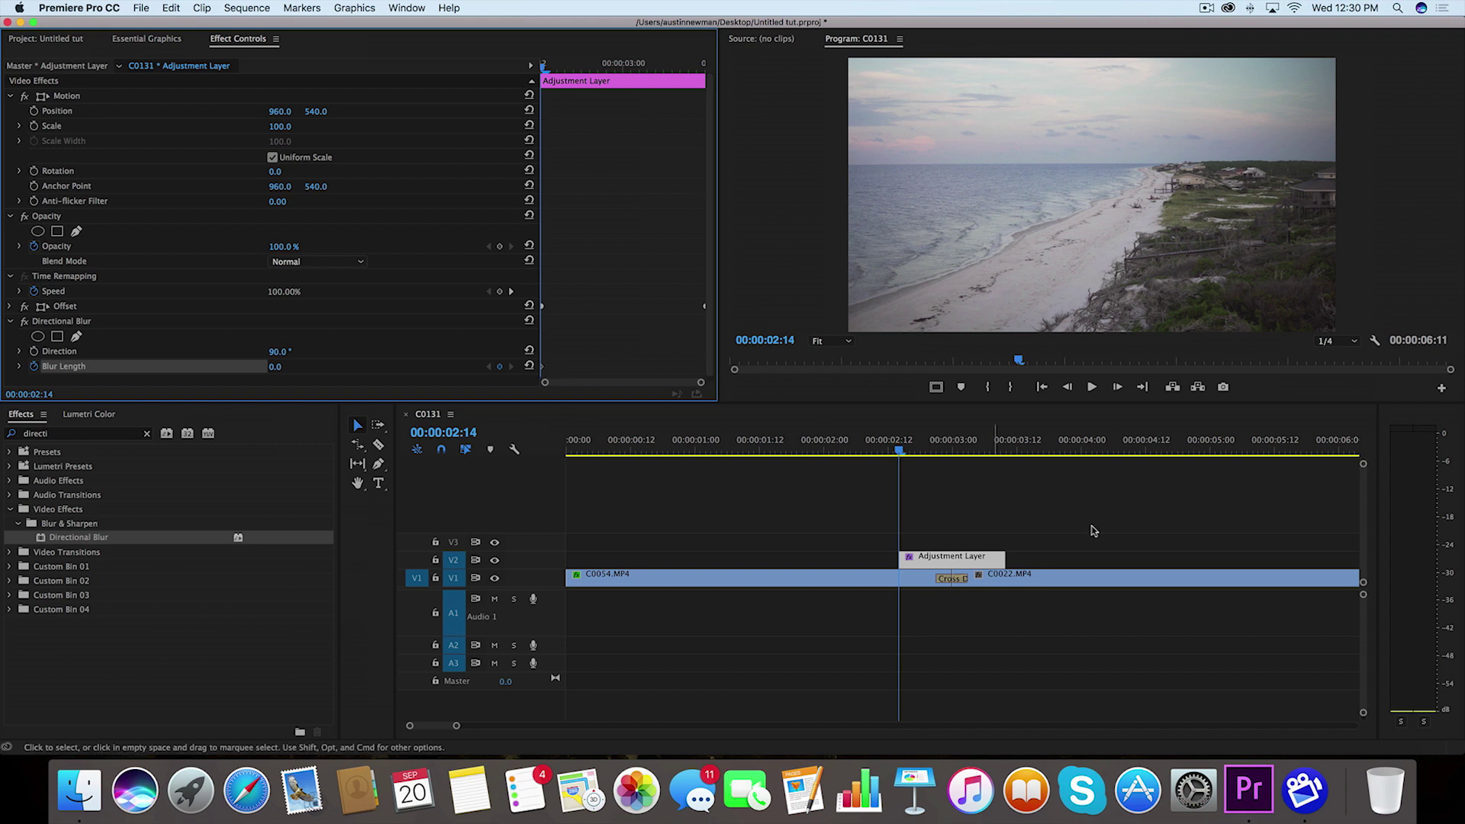
Add a Blur Length keyframe with a value of 50 at 00:00:02:18.
drag(901, 451, 924, 452)
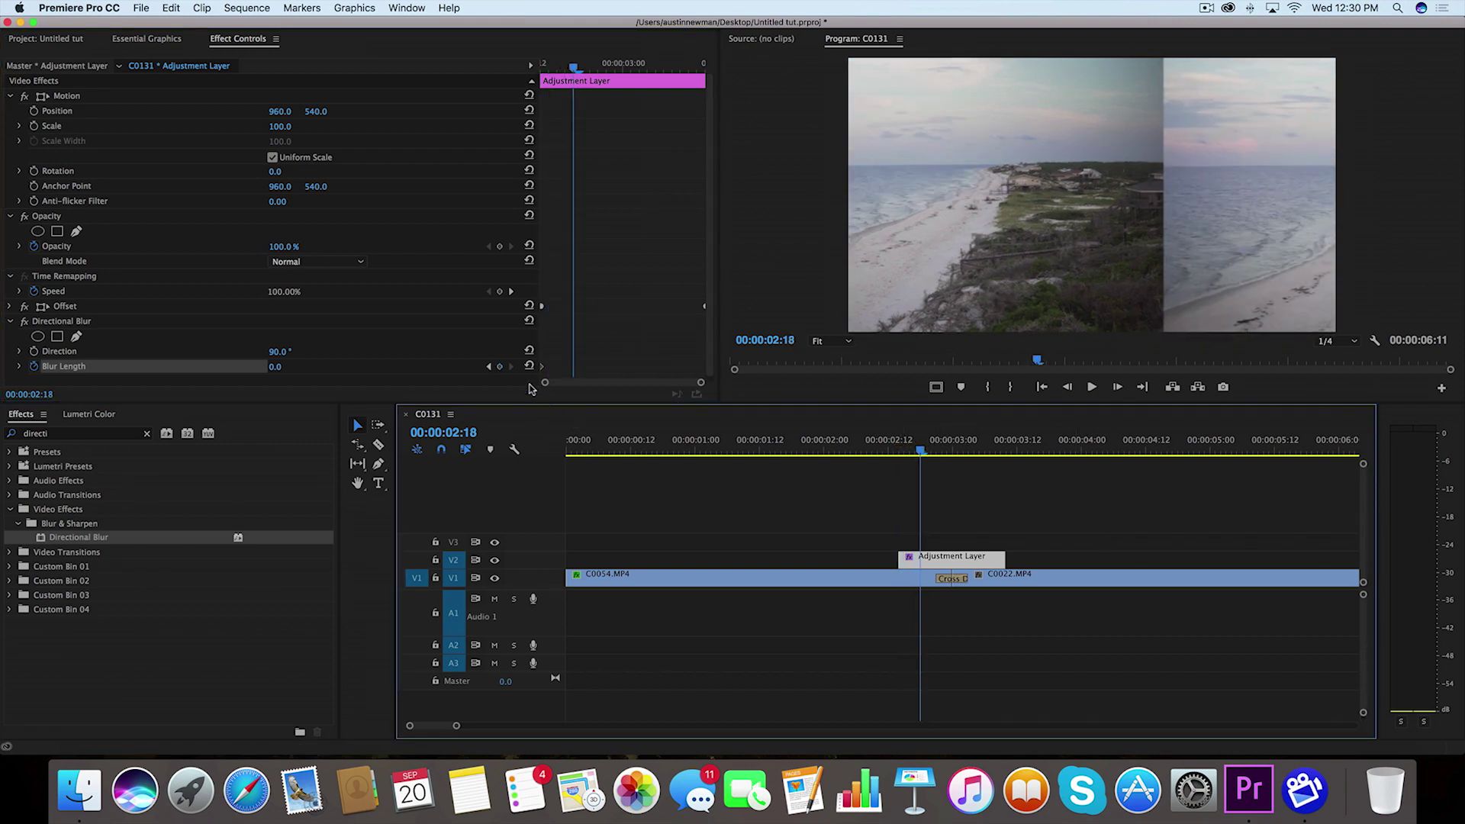
click(500, 367)
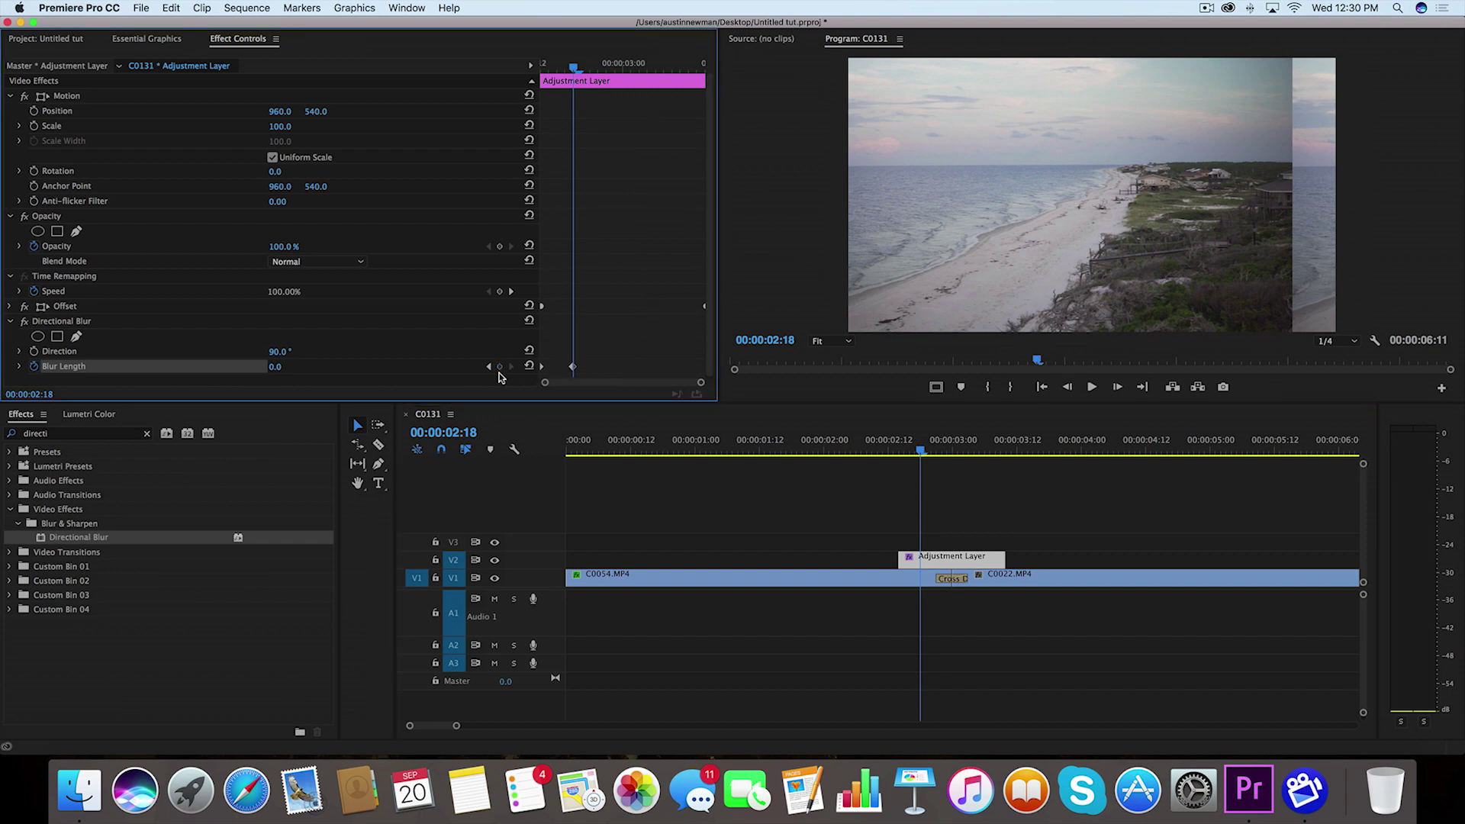
click(275, 369)
text(50)
key(Return)
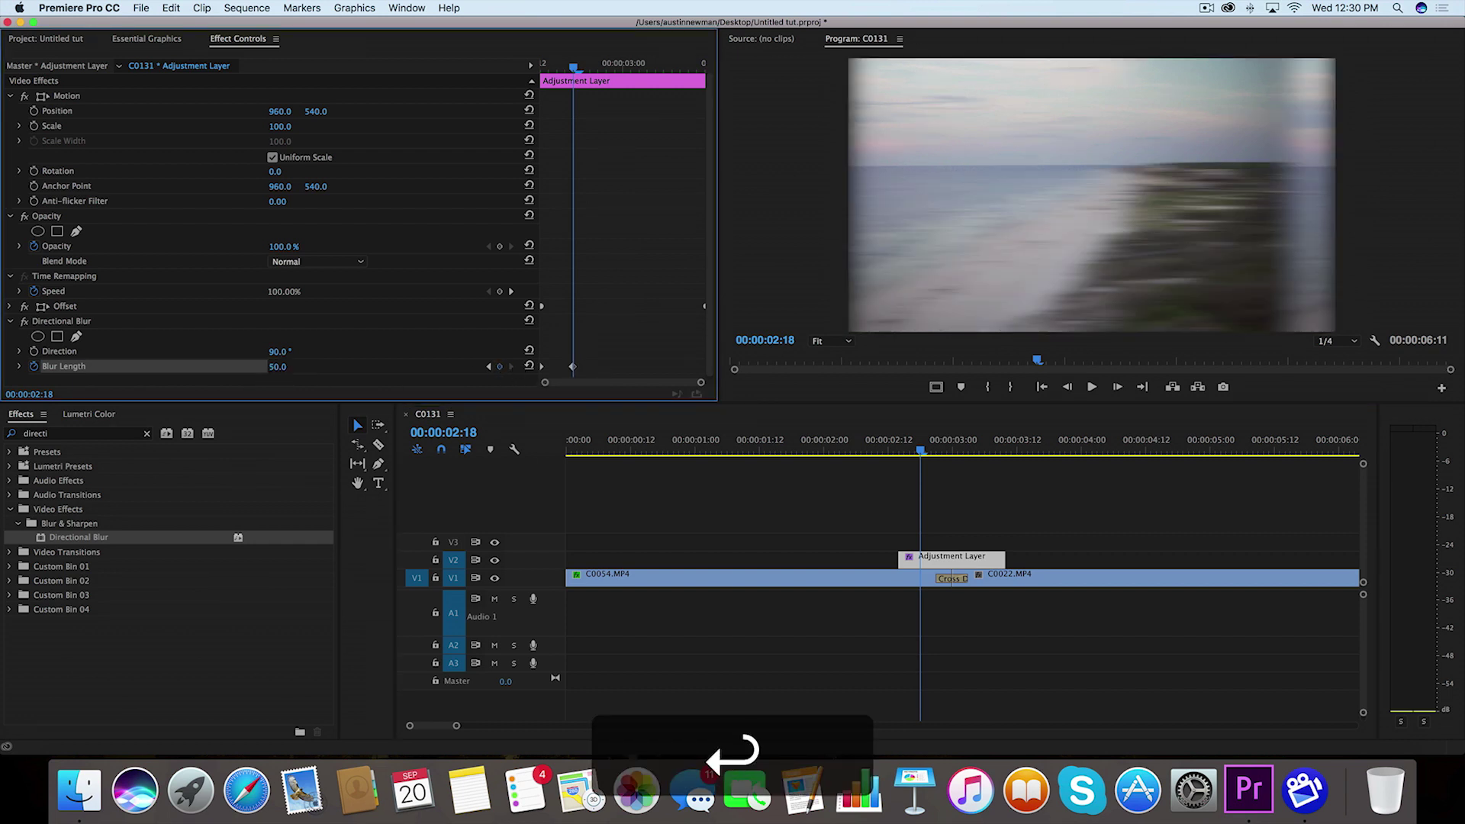
Add another Blur Length keyframe at 00:00:03:05, holding the value at 50.
drag(921, 451, 979, 452)
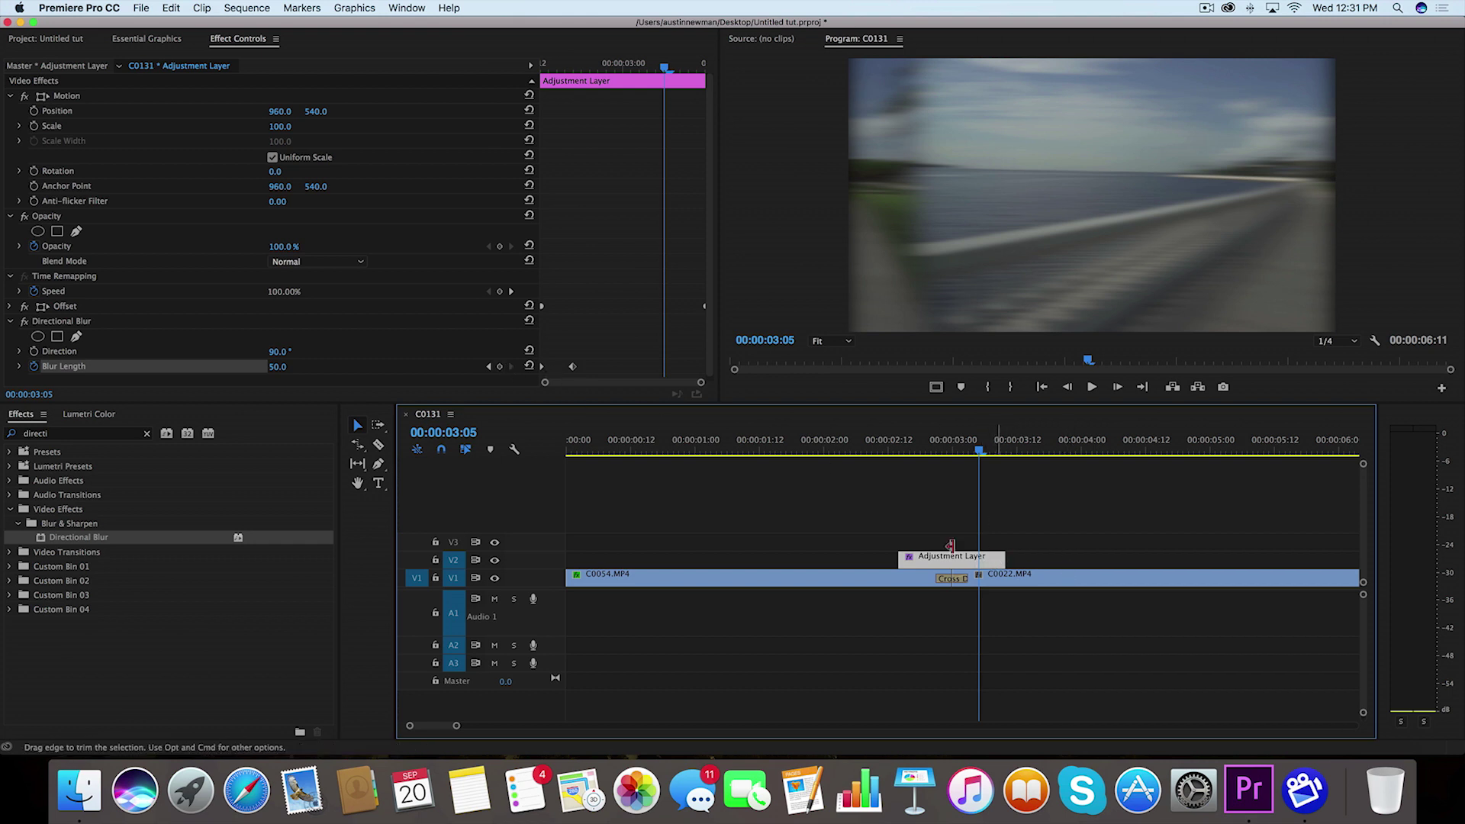
click(501, 369)
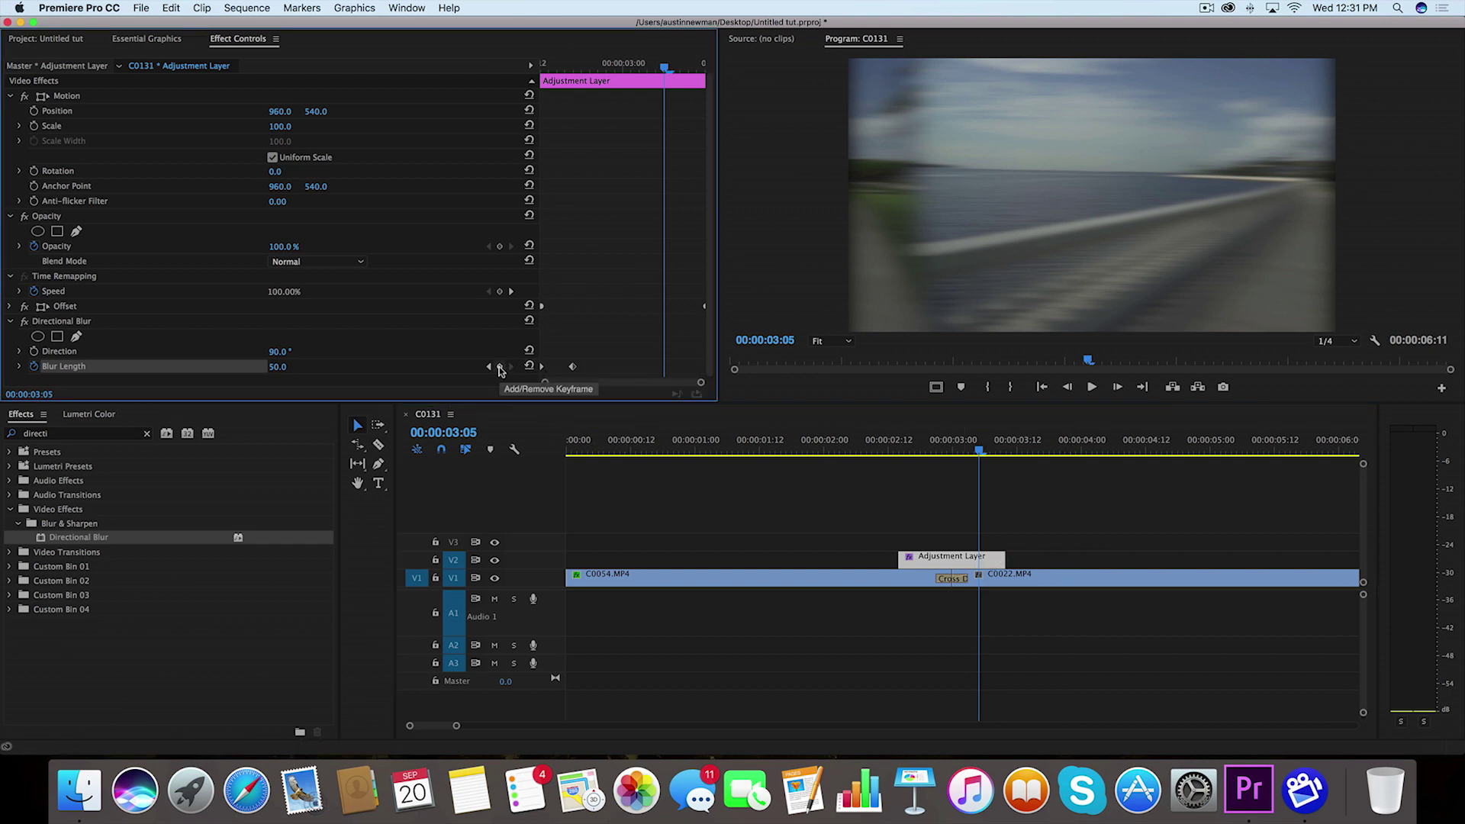
click(501, 368)
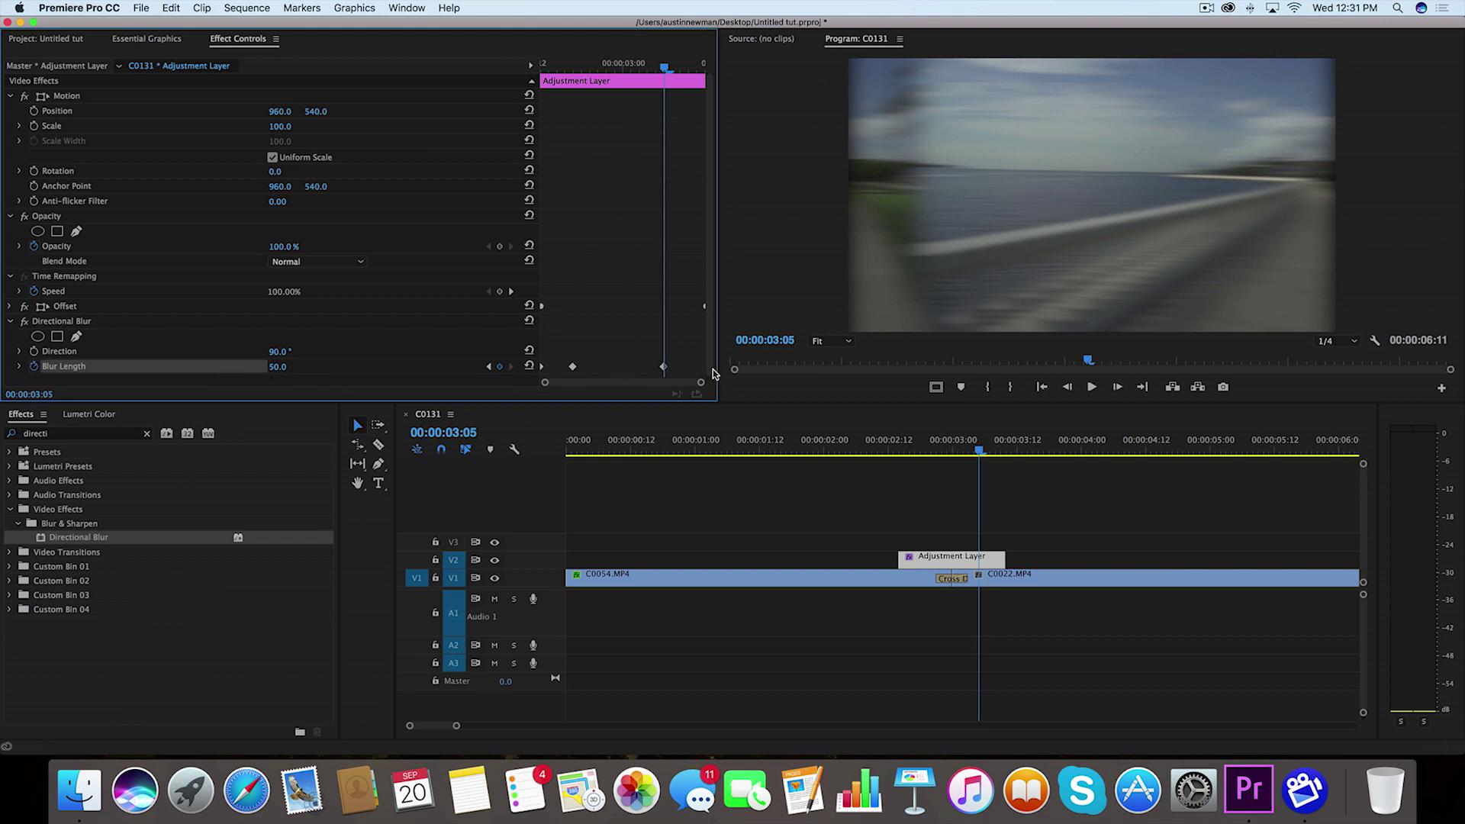
Keyframe the Blur Length to 0 at the adjustment layer's end, 00:00:03:10, and preview the blurred transition.
click(1140, 390)
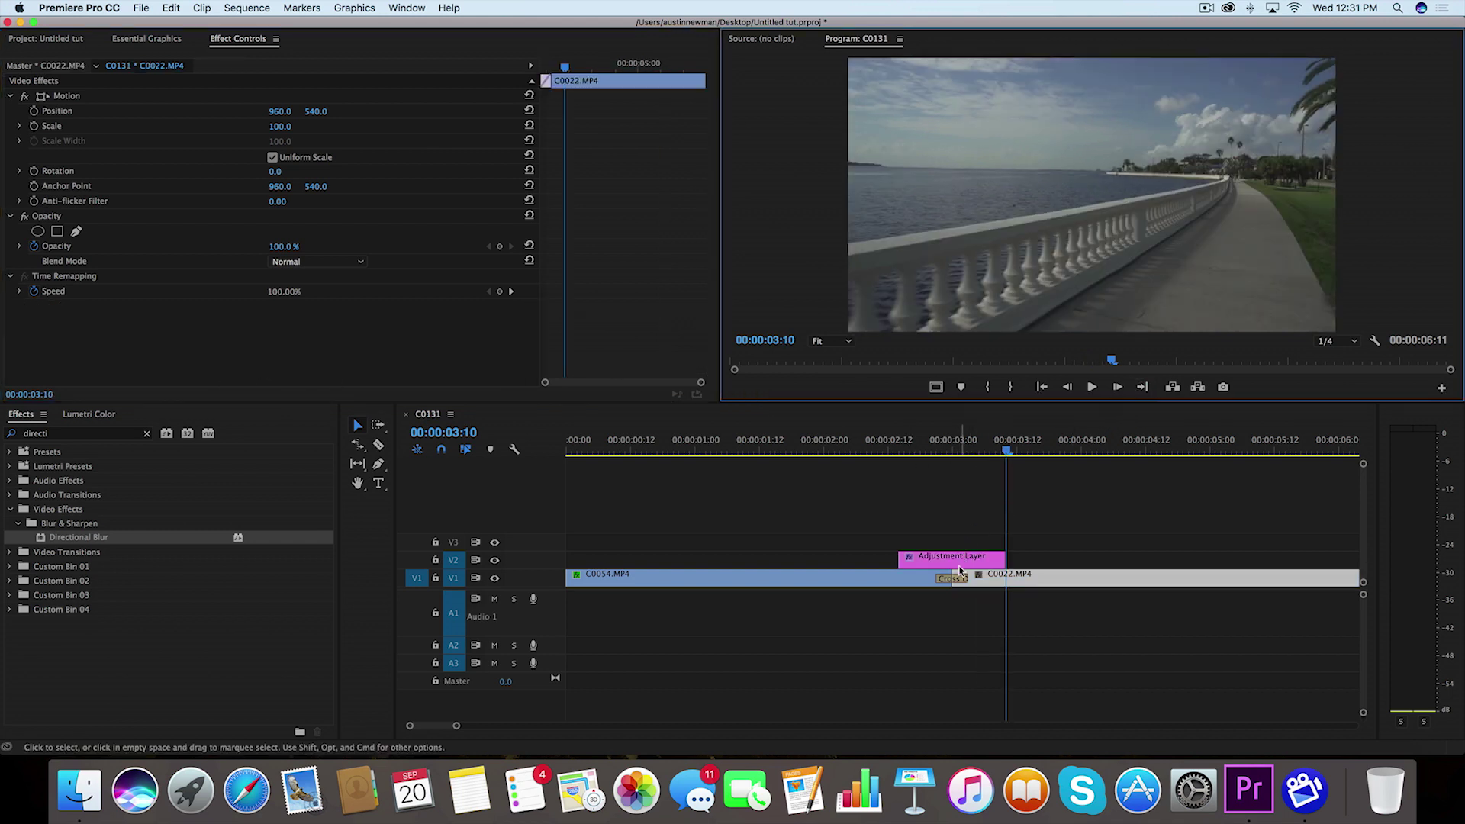
click(960, 566)
click(421, 374)
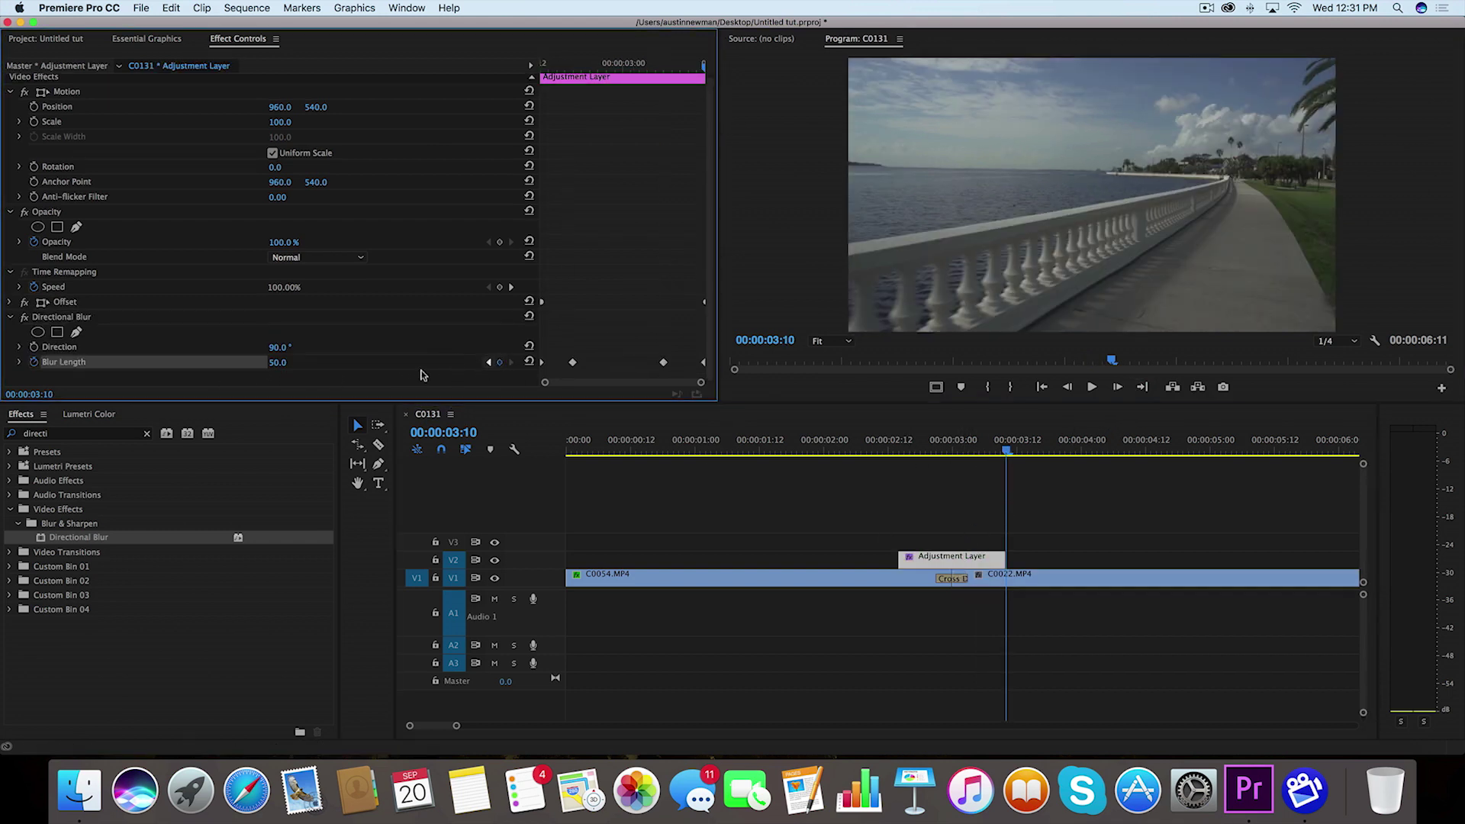
click(273, 364)
text(0)
key(Return)
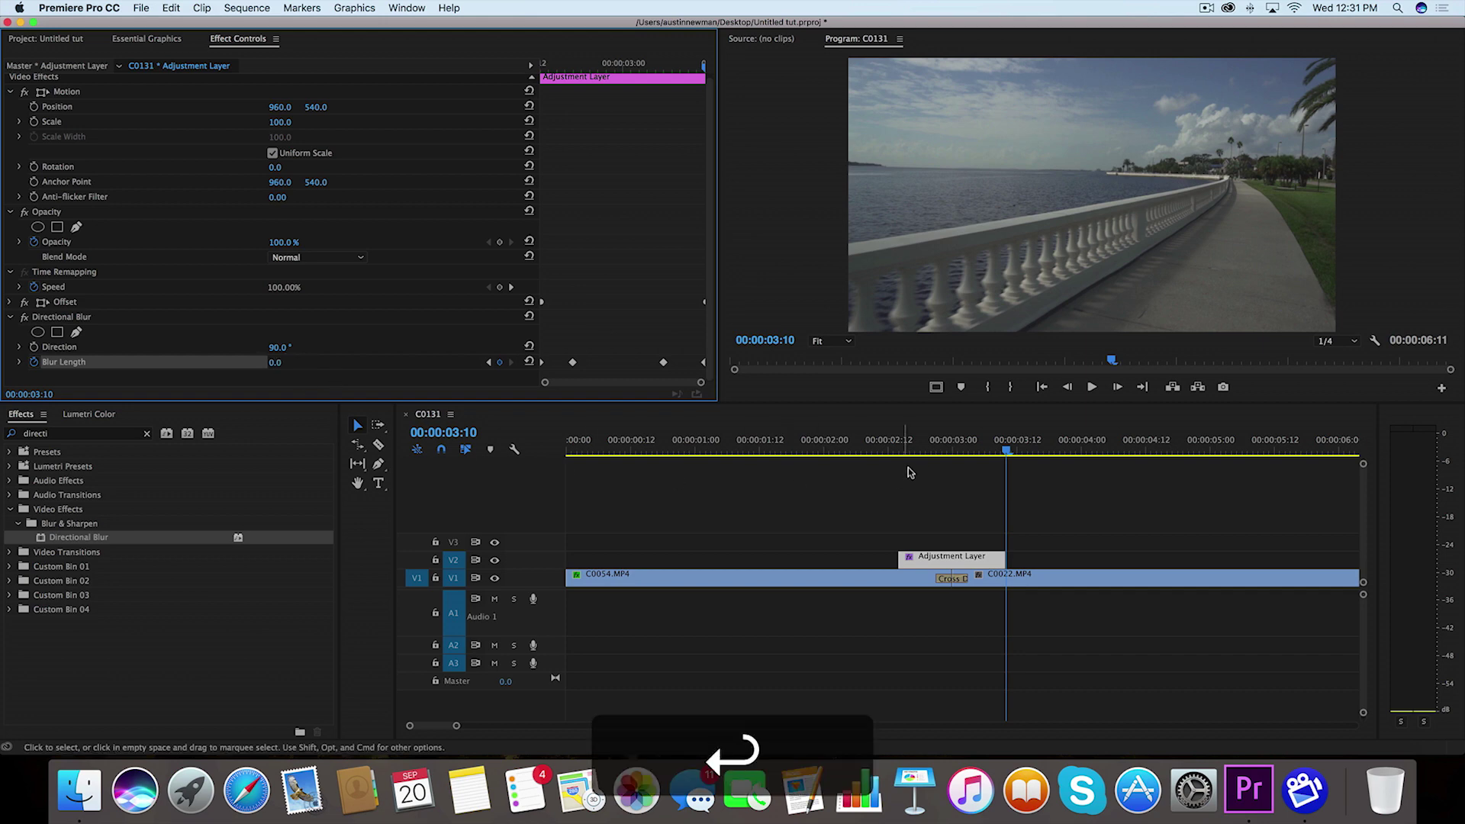
click(888, 445)
drag(889, 445, 942, 444)
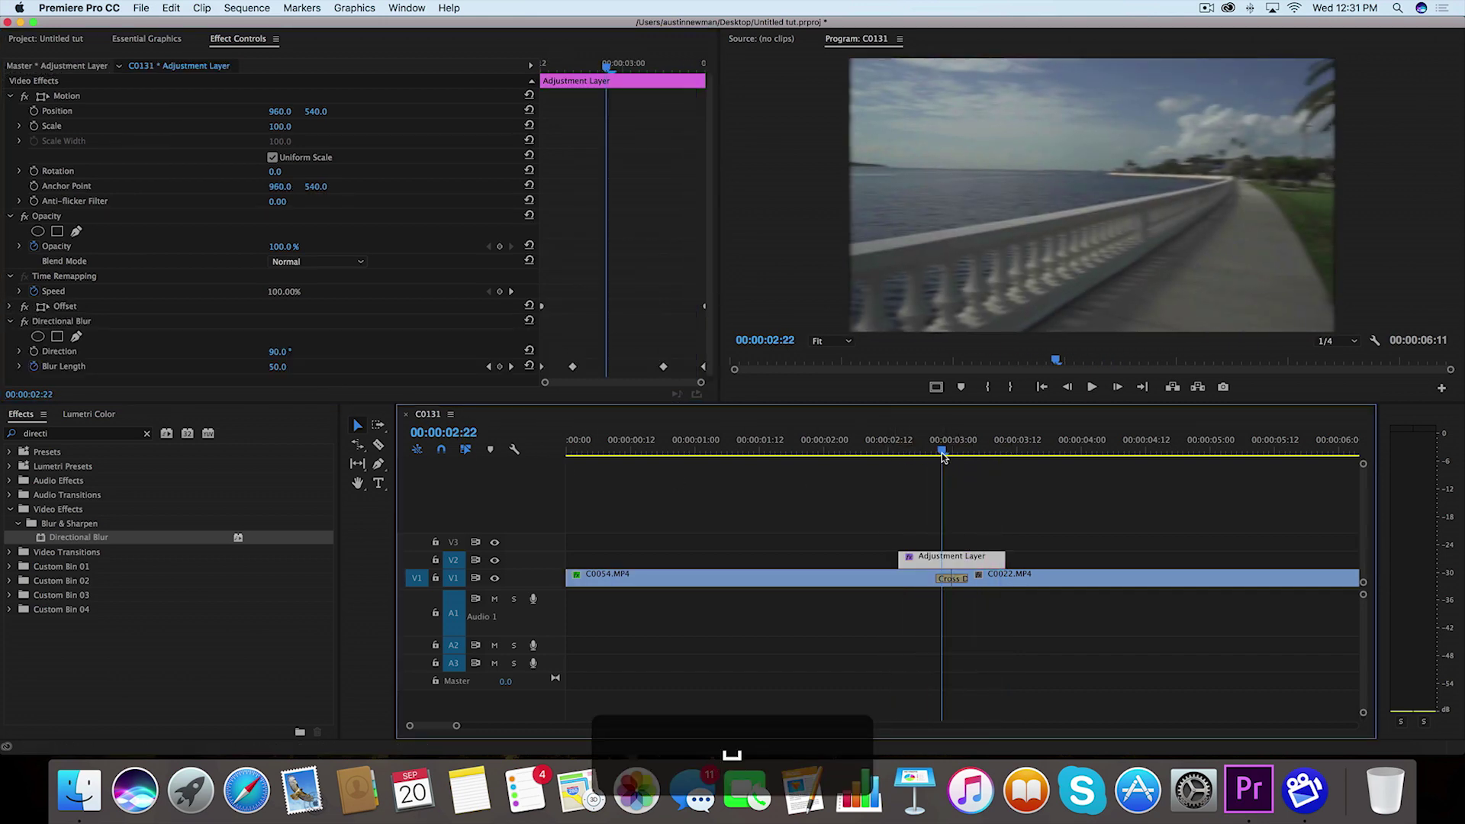
Place the bicycle-spoke sound on A1 from the adjustment layer's start and speed it up with Rate Stretch to about half its length.
click(34, 38)
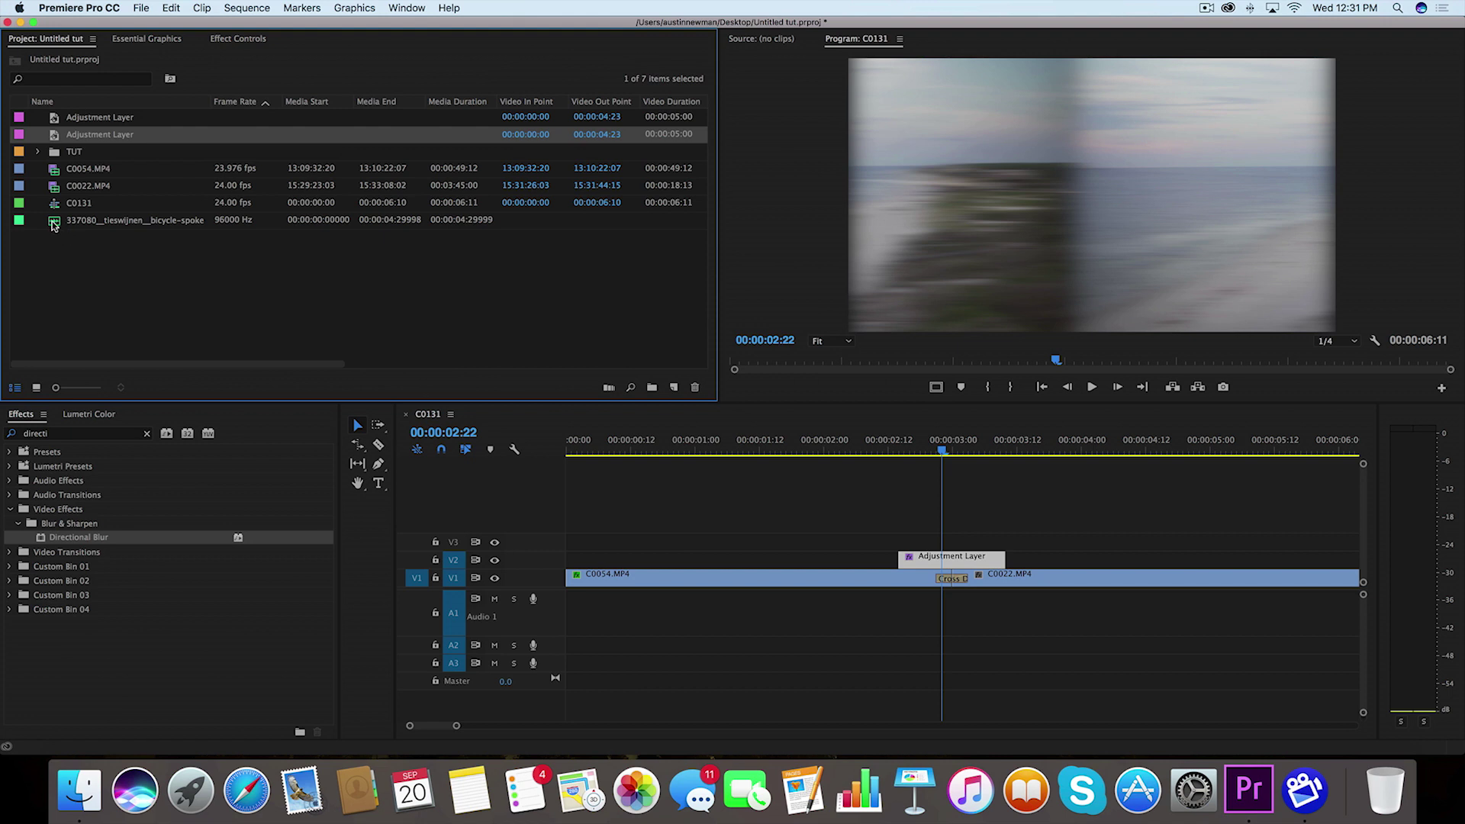
drag(53, 221, 852, 606)
key(minus)
key(equal)
key(minus)
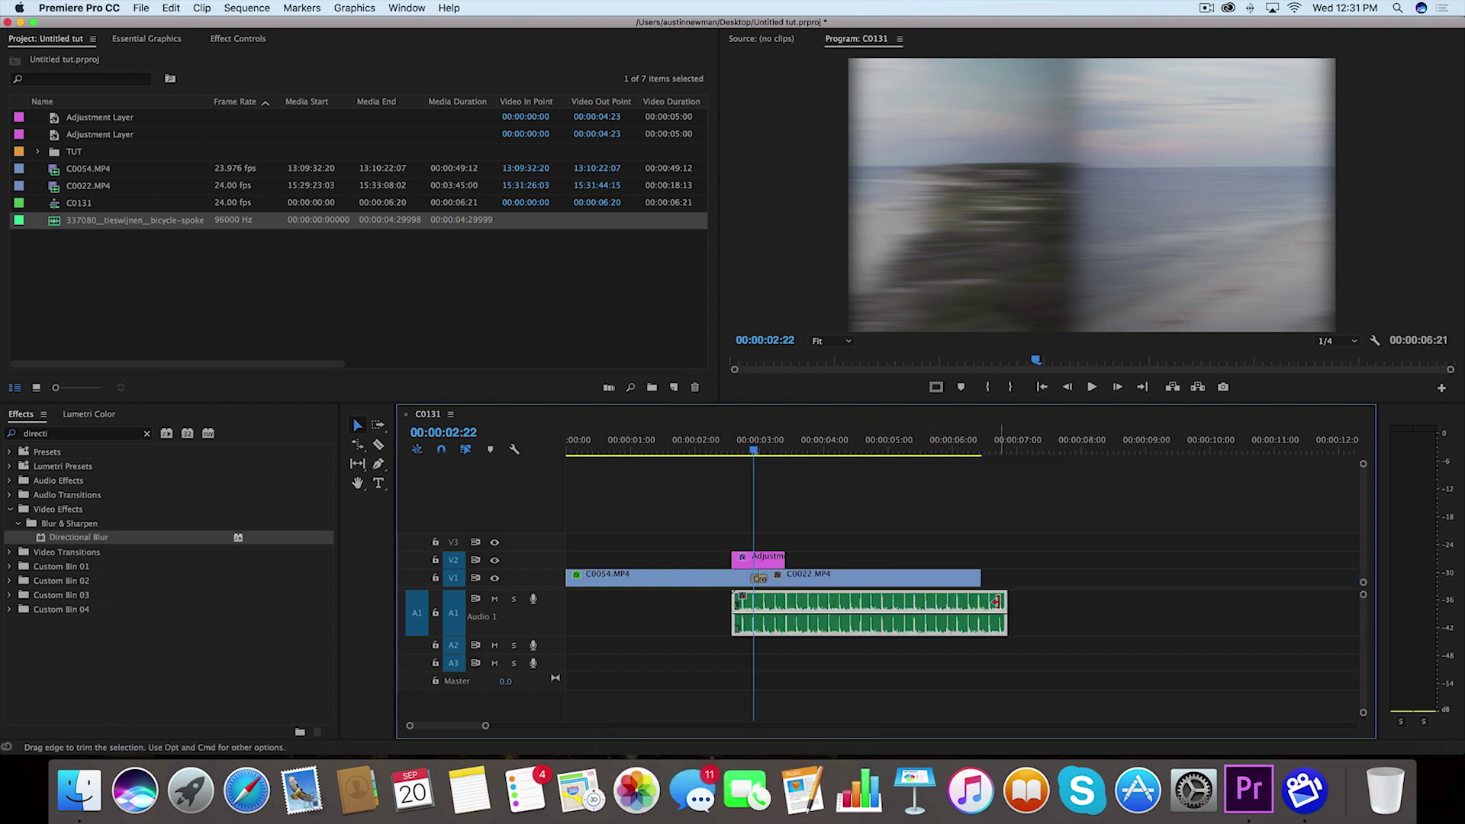
key(r)
drag(1005, 602, 882, 607)
Cut the sound at the adjustment layer's end, delete the remainder, and trim its start in by about two frames.
key(c)
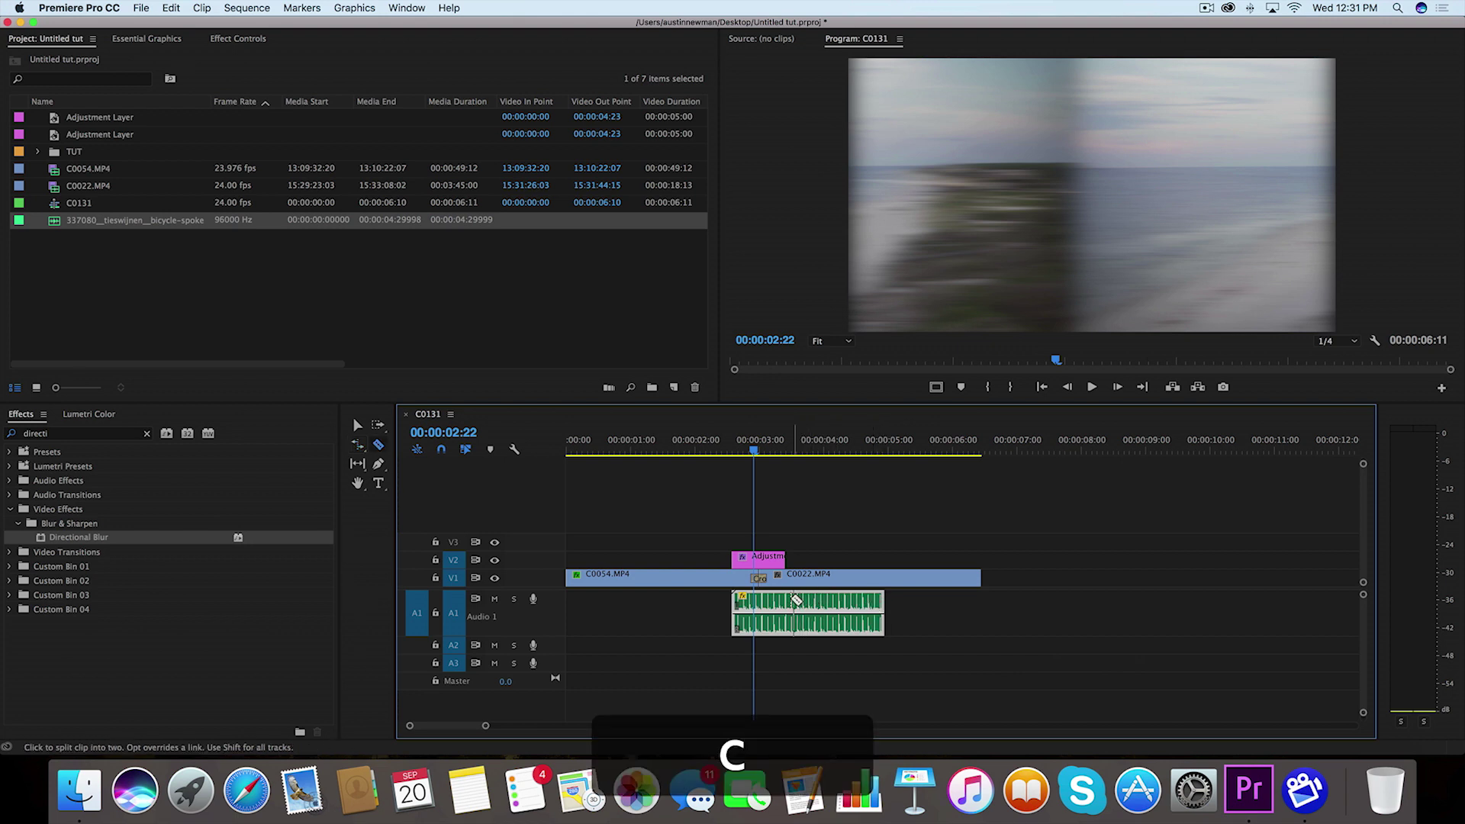
click(787, 602)
key(v)
click(818, 604)
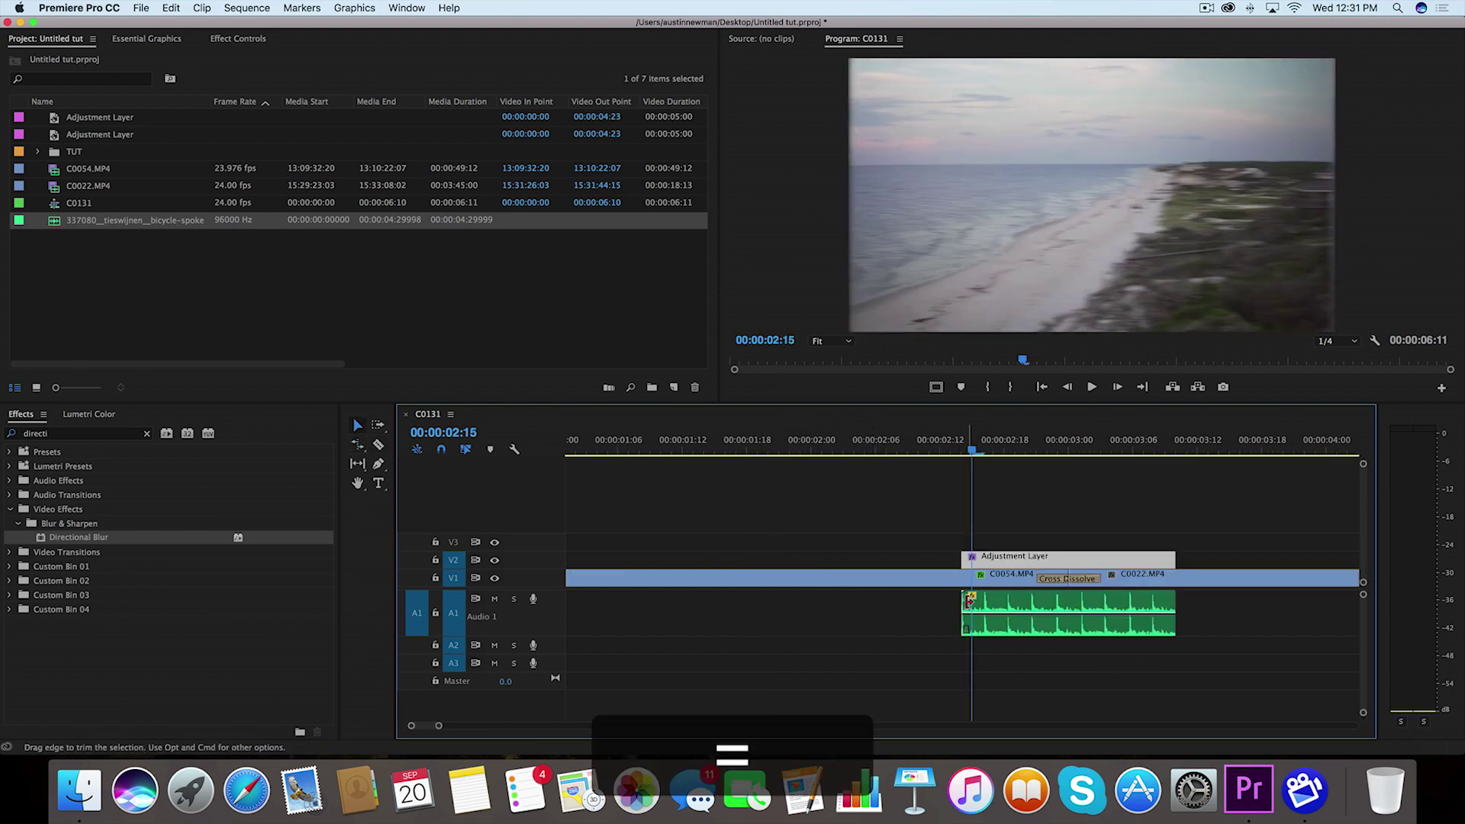
drag(969, 600, 991, 601)
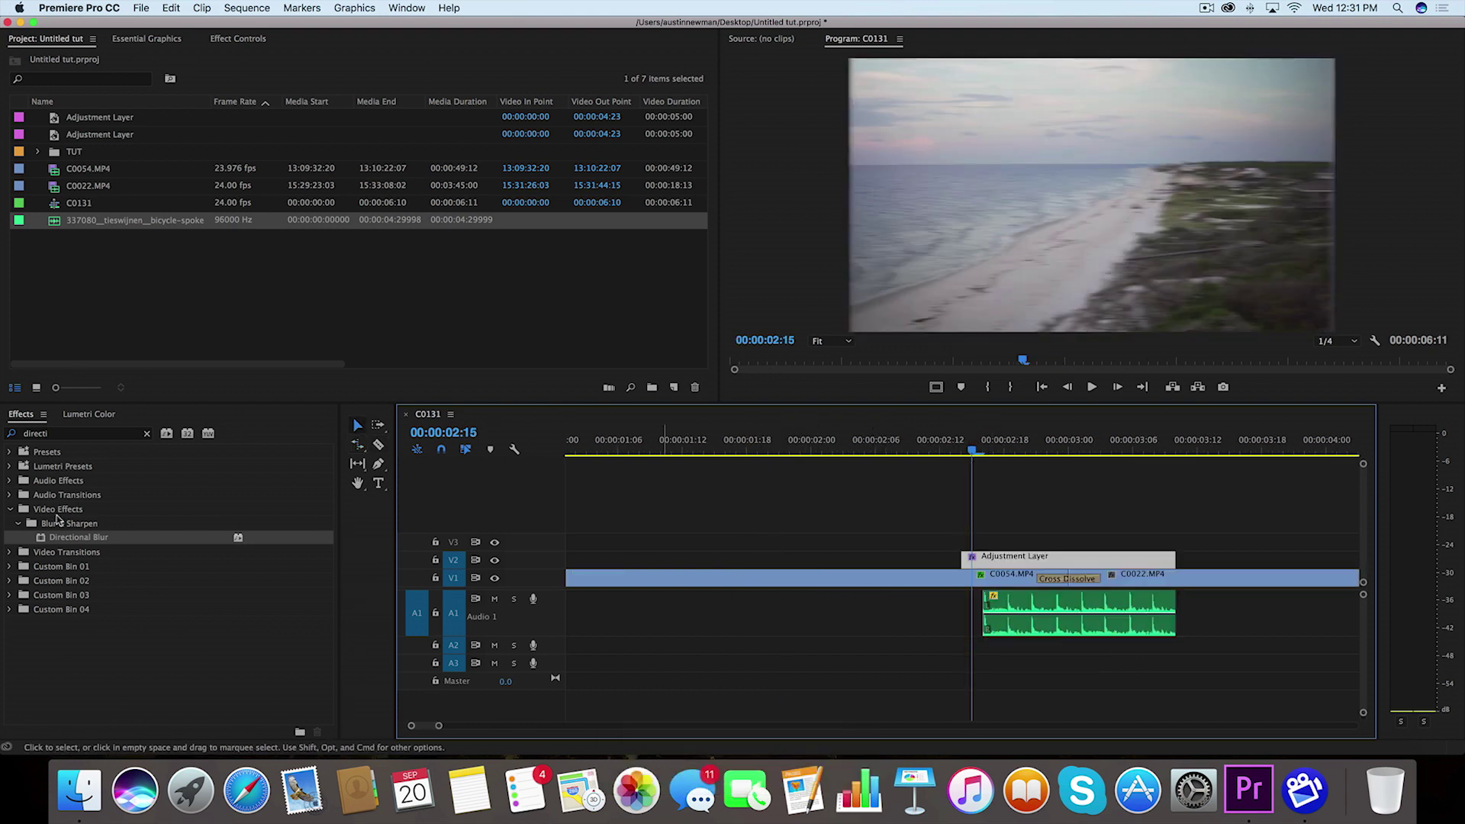
Apply an Exponential Fade to both the start and end of the sound clip and preview the transition.
click(148, 434)
text(expo)
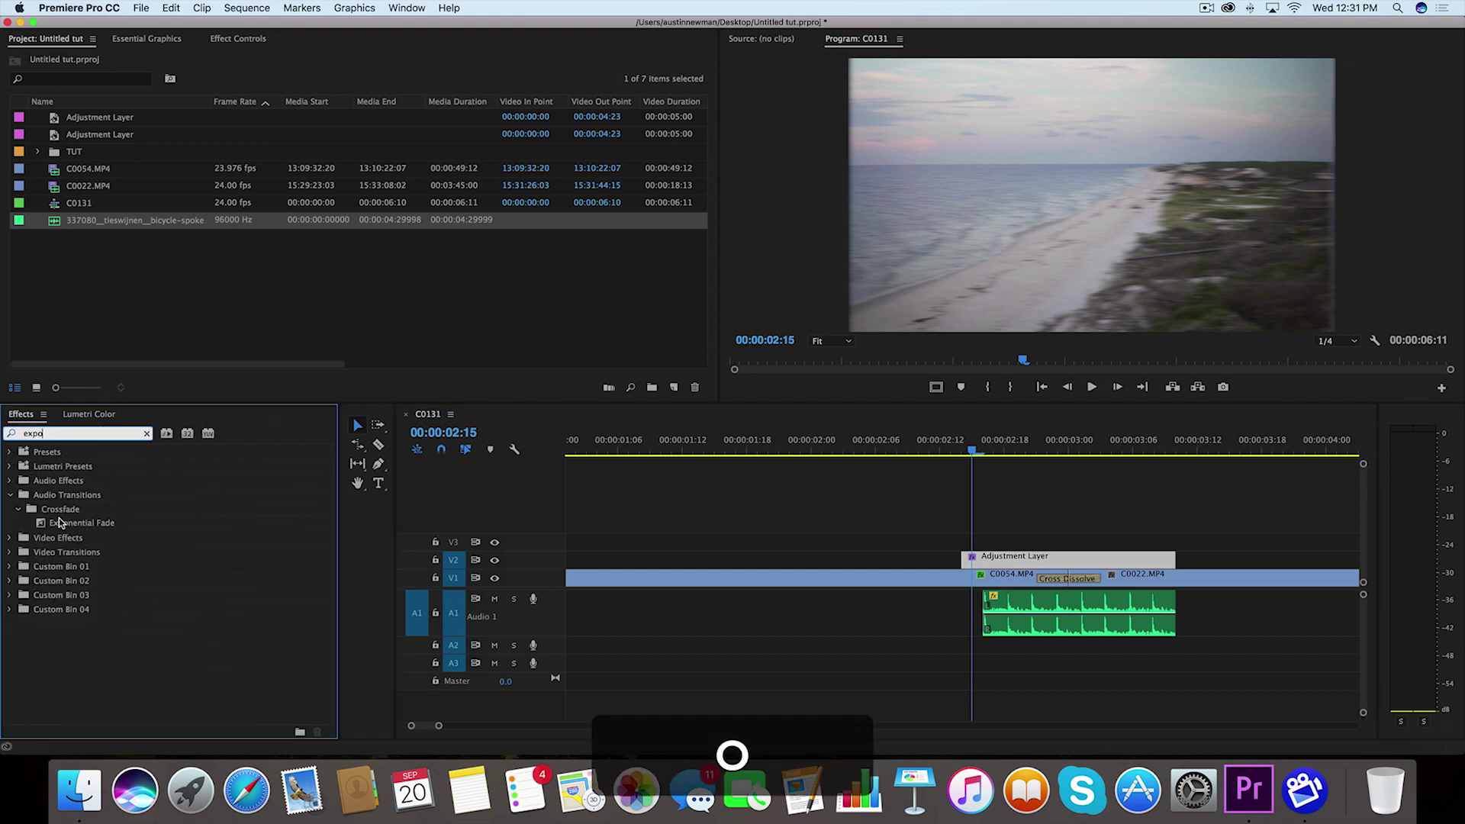
drag(60, 522, 990, 627)
drag(1169, 609, 999, 610)
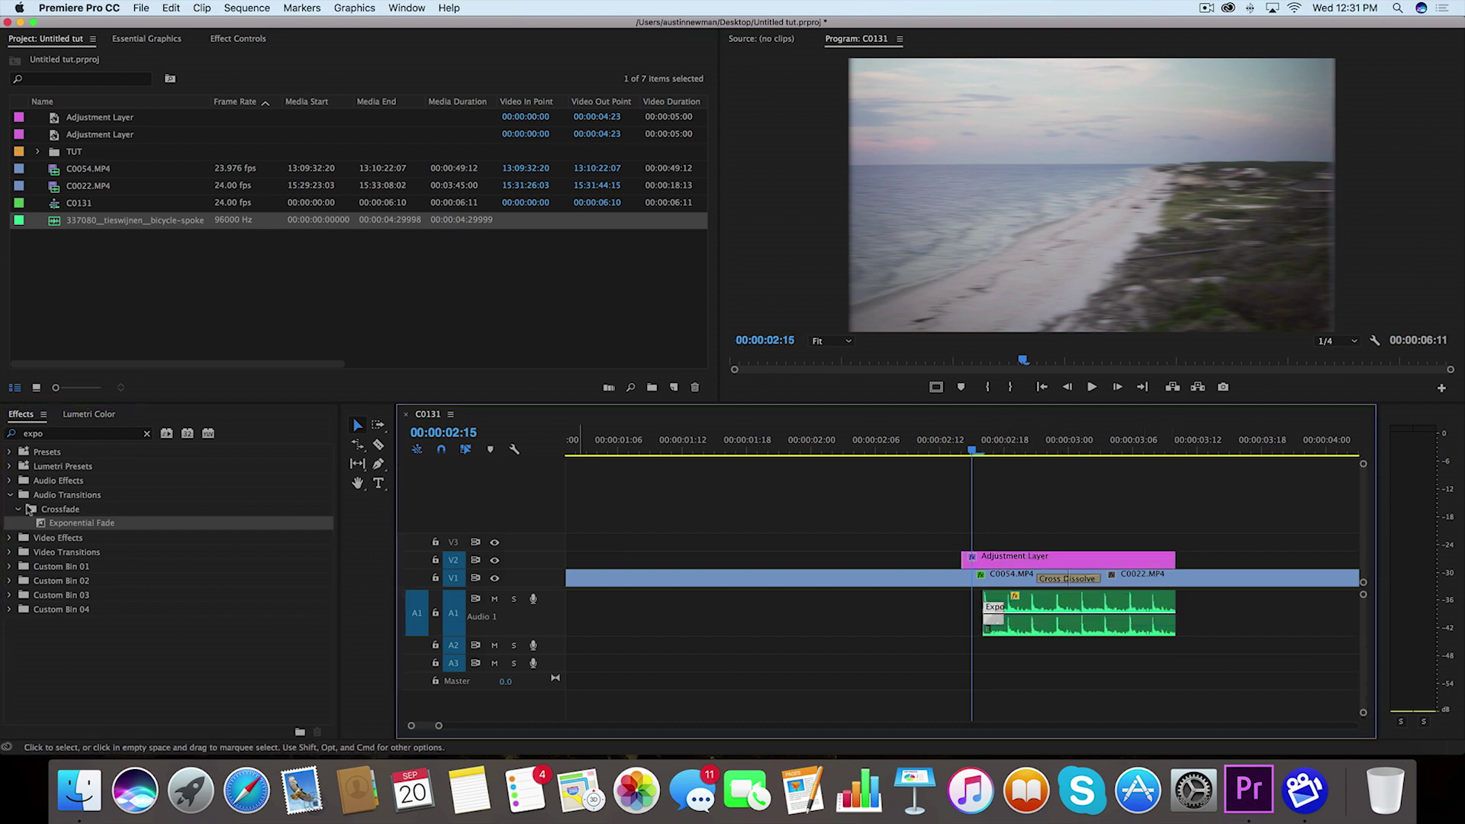
drag(41, 524, 1155, 611)
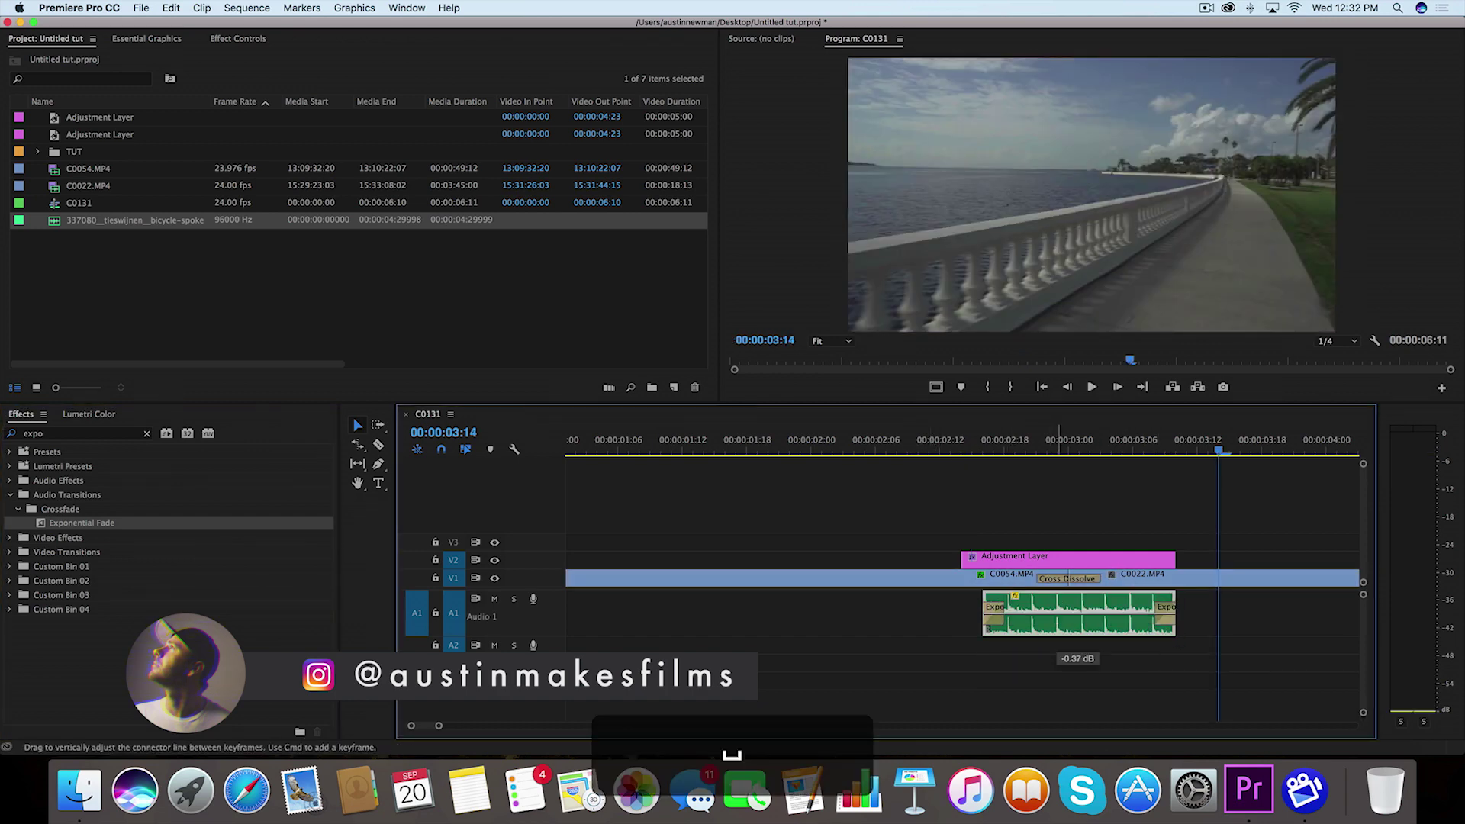
drag(931, 445, 1148, 473)
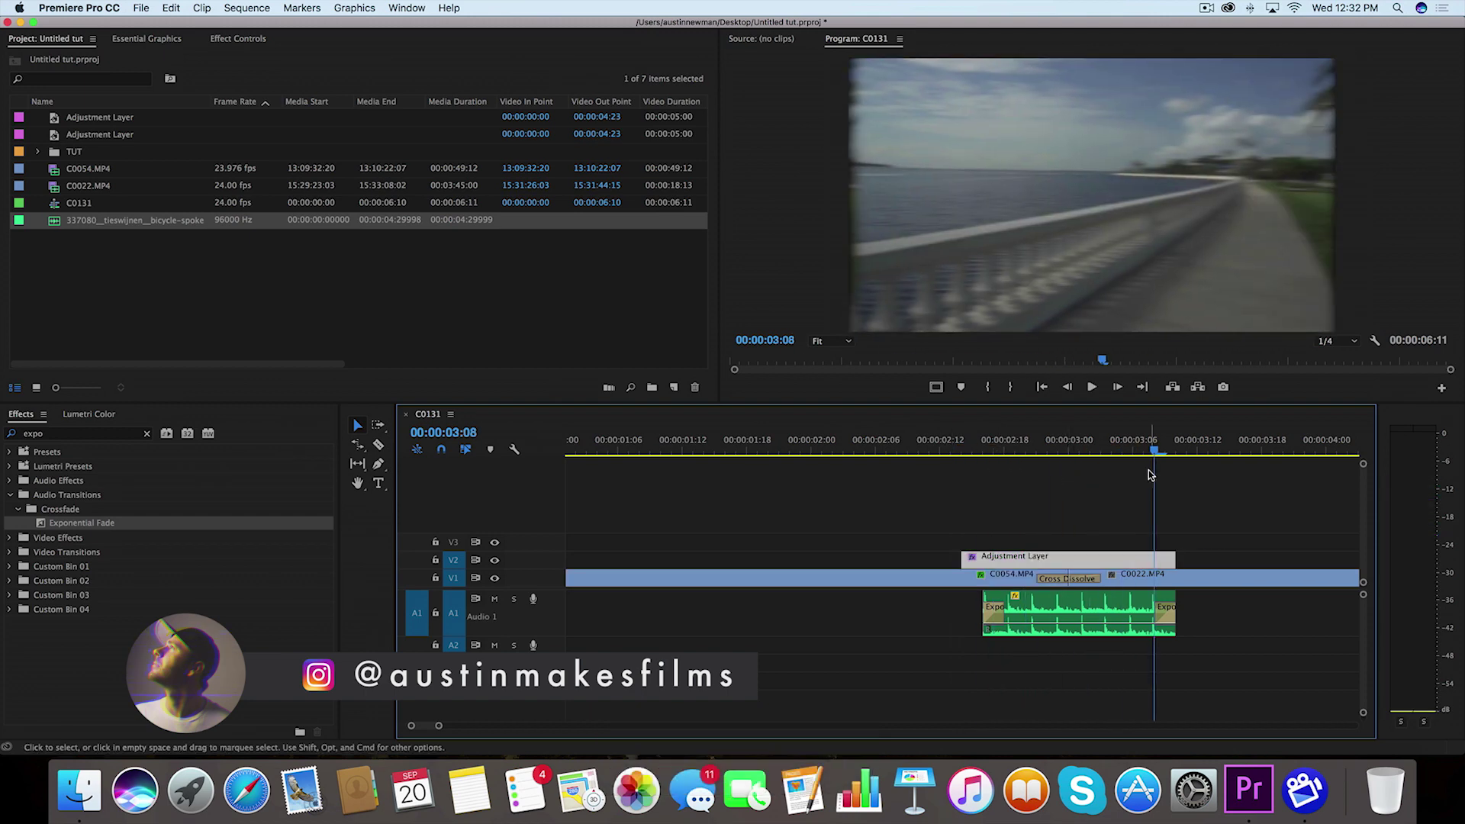